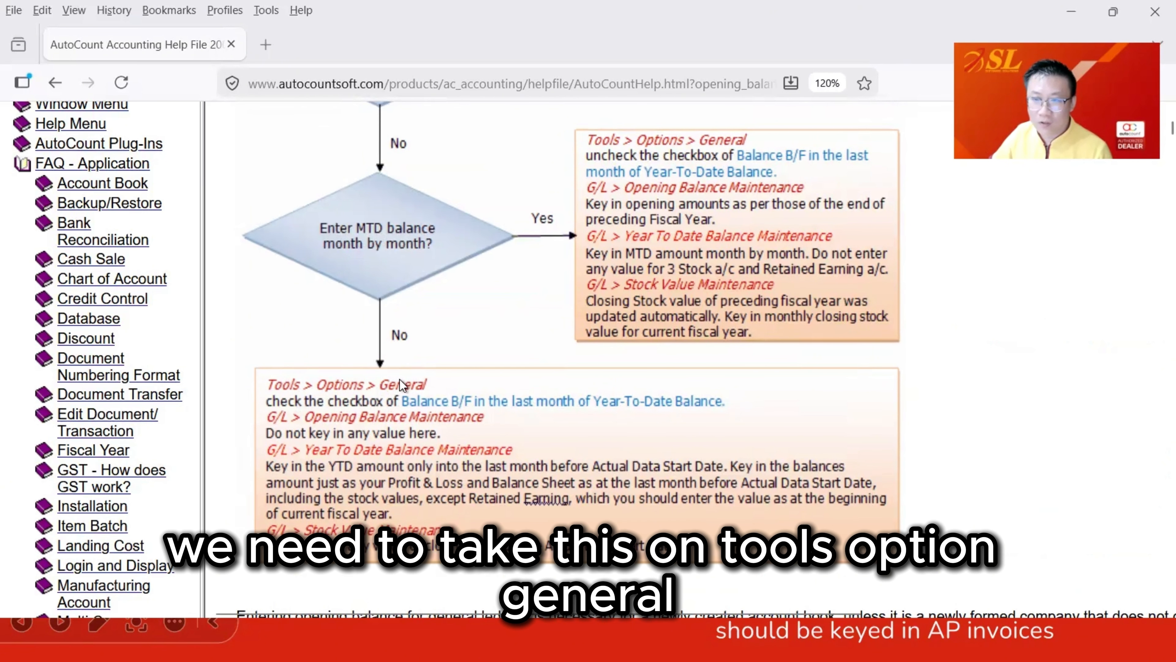
# Step: Switch to AutoCount Accounting and check the general option for Balance B/F in the last month of Year-To-Date Balance
pyautogui.hotkey('alt', 'Tab')
pyautogui.click(501, 36)
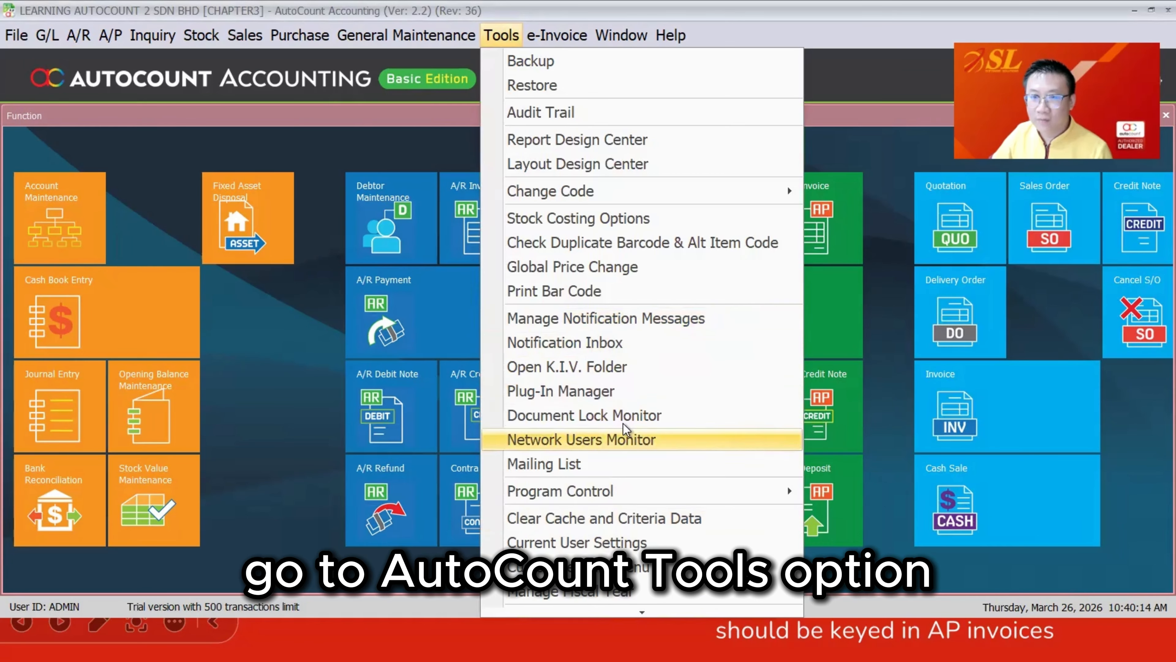
pyautogui.click(533, 580)
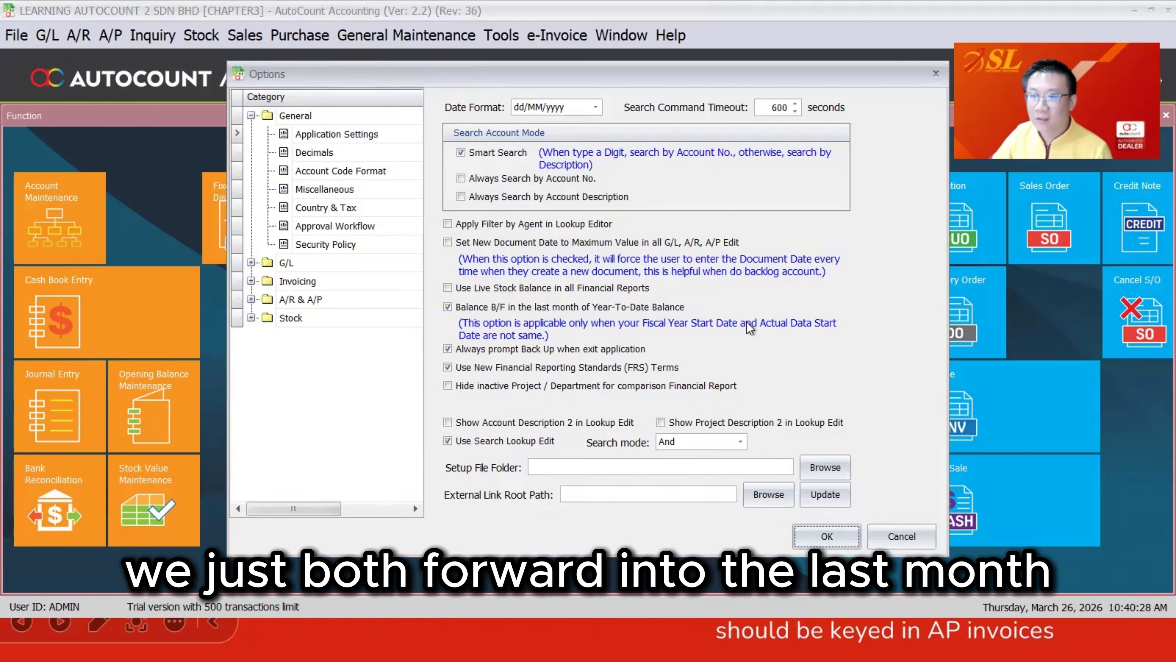
# Step: Switch to the trainee note PDF and examine the Retained Earning date and the balance sheet date heading in Task 3.3
pyautogui.hotkey('alt', 'Tab')
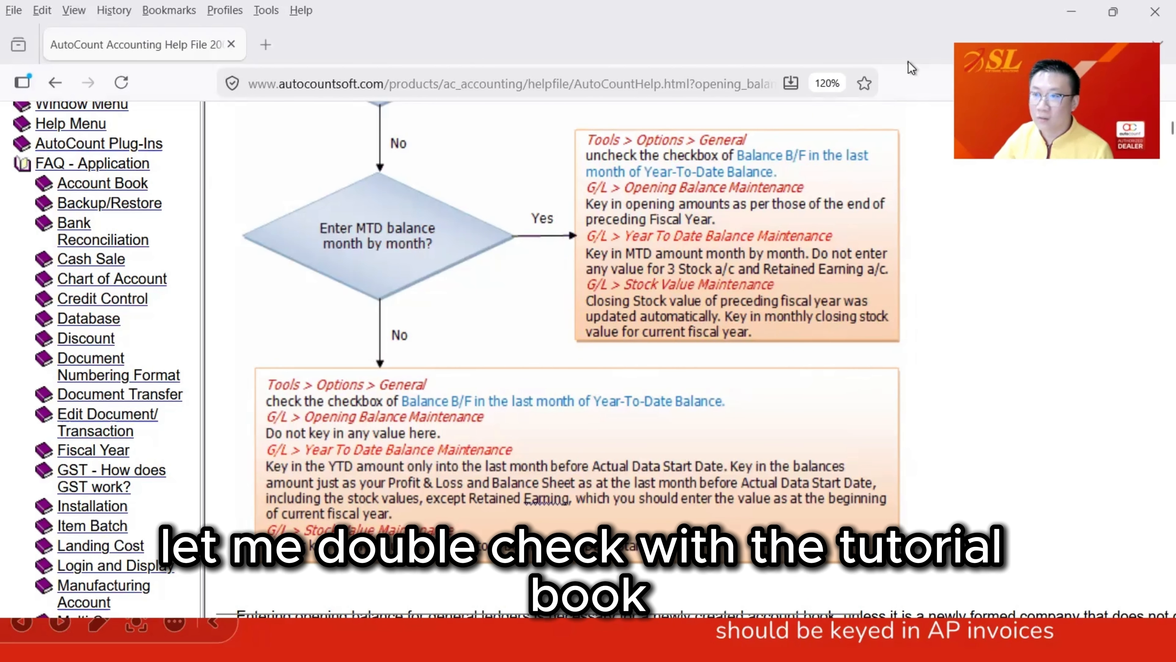
pyautogui.hotkey('alt', 'Tab')
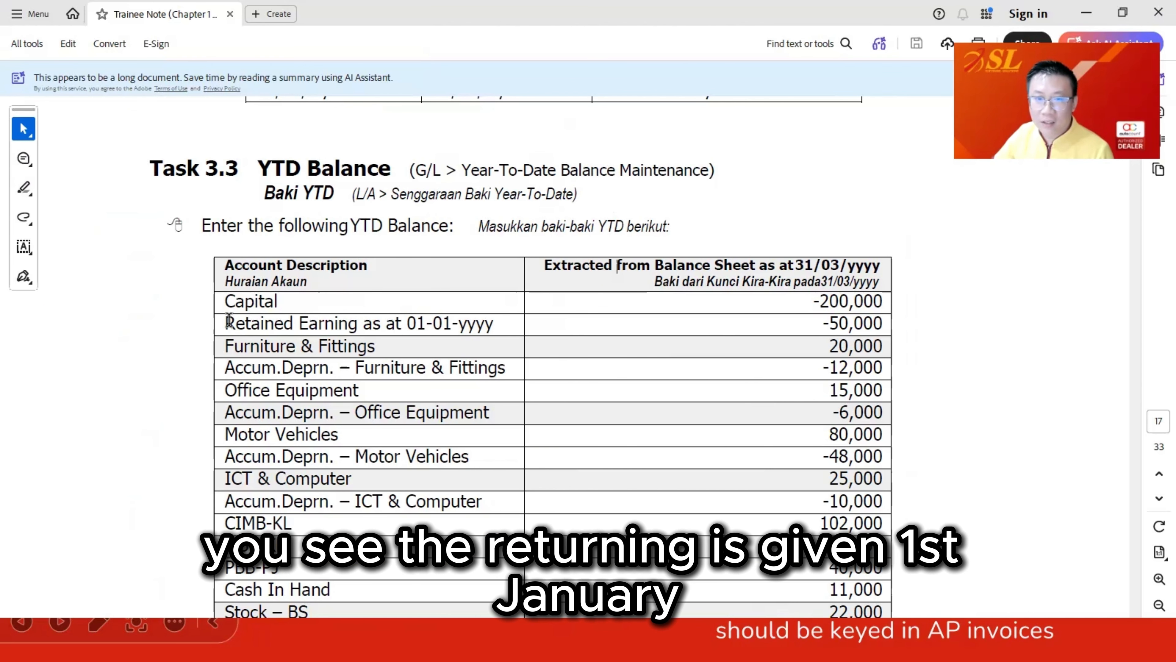
pyautogui.moveTo(229, 319); pyautogui.dragTo(491, 322)
pyautogui.click(444, 325)
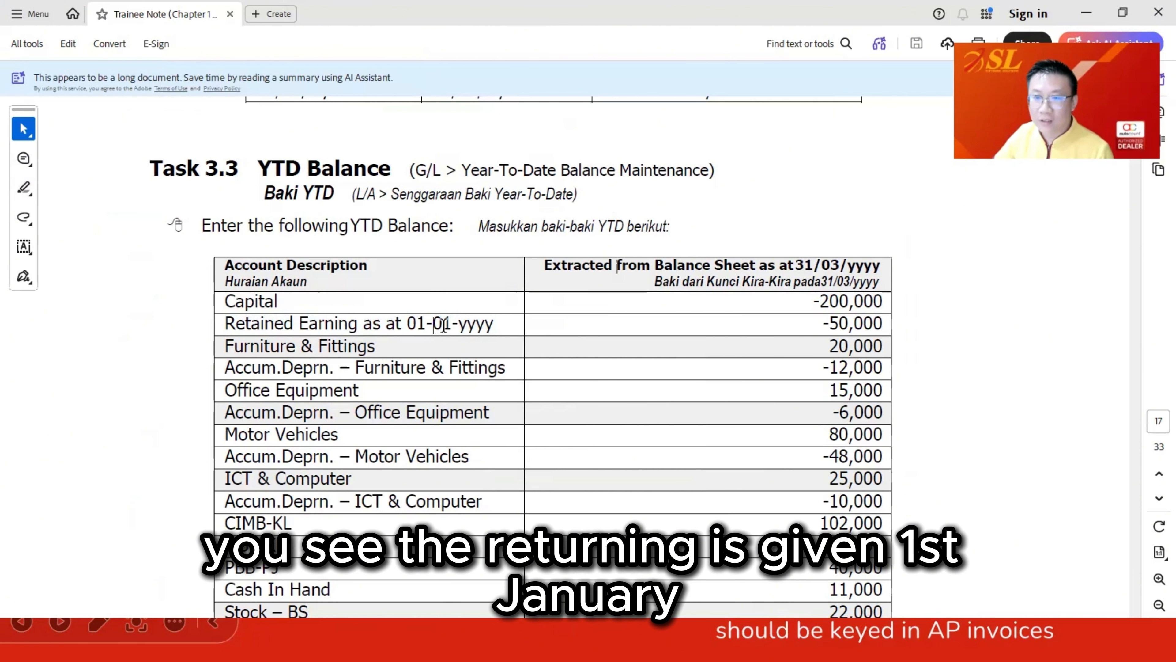
pyautogui.doubleClick(443, 324)
pyautogui.moveTo(706, 281); pyautogui.dragTo(856, 282)
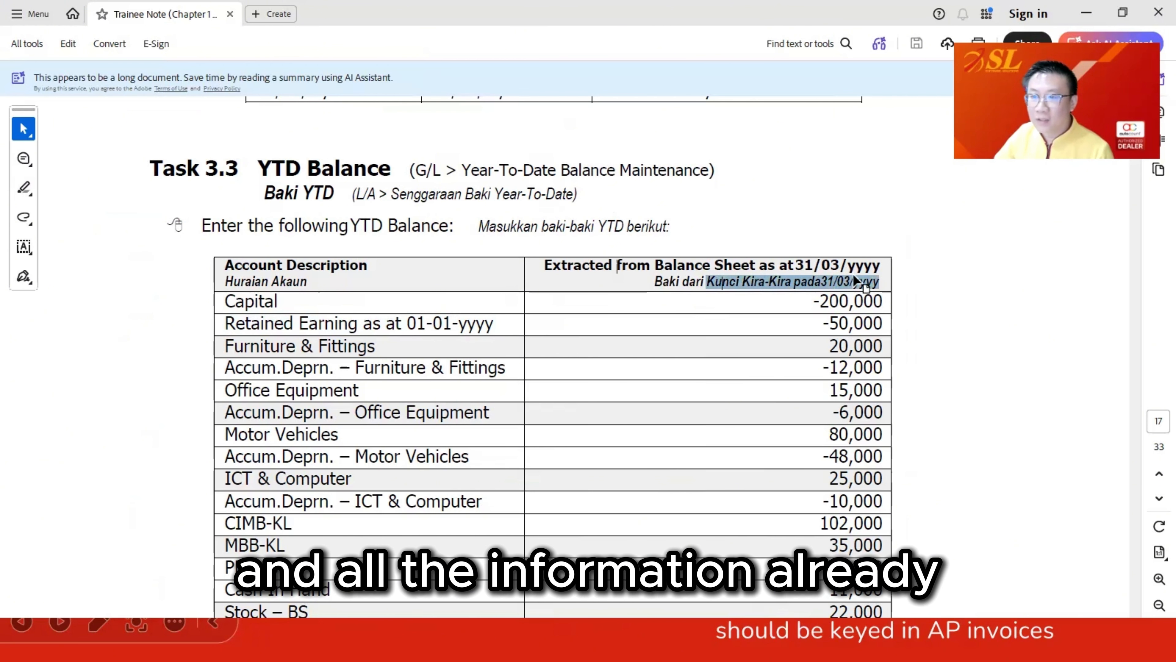
pyautogui.click(810, 274)
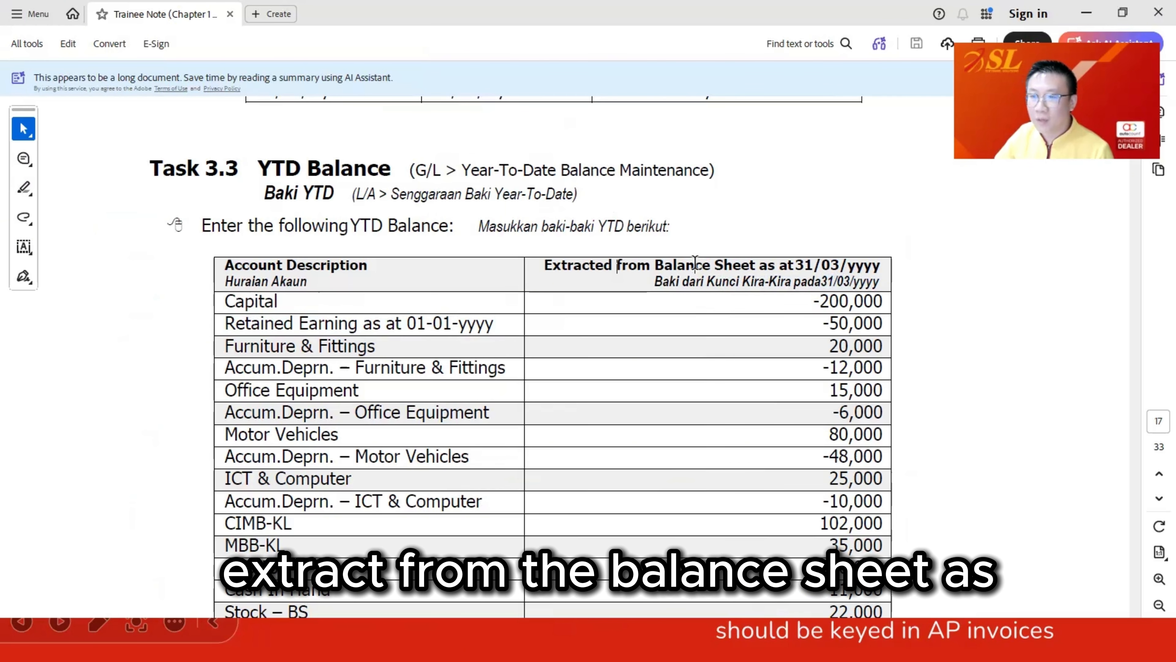
pyautogui.moveTo(655, 265); pyautogui.dragTo(829, 264)
pyautogui.click(788, 265)
# Step: Compare the opening and closing stock dates in the profit and loss table with the Retained Earning date
pyautogui.scroll(-8, 782, 278)
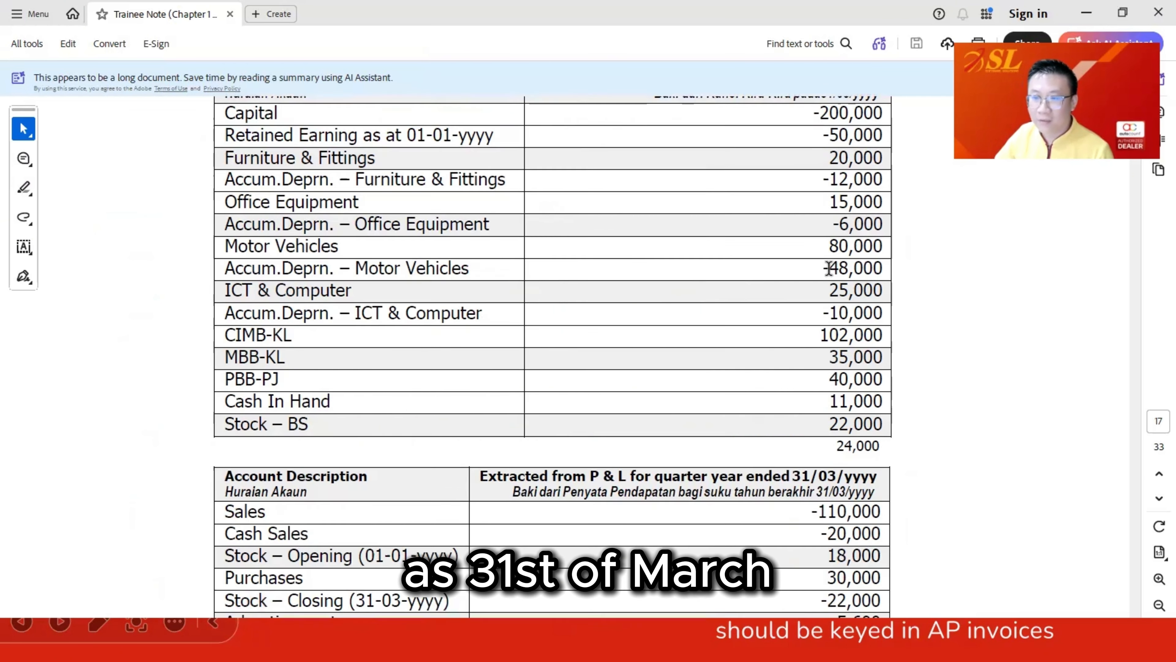
pyautogui.scroll(-2, 775, 292)
pyautogui.moveTo(359, 273); pyautogui.dragTo(463, 273)
pyautogui.moveTo(353, 320); pyautogui.dragTo(467, 325)
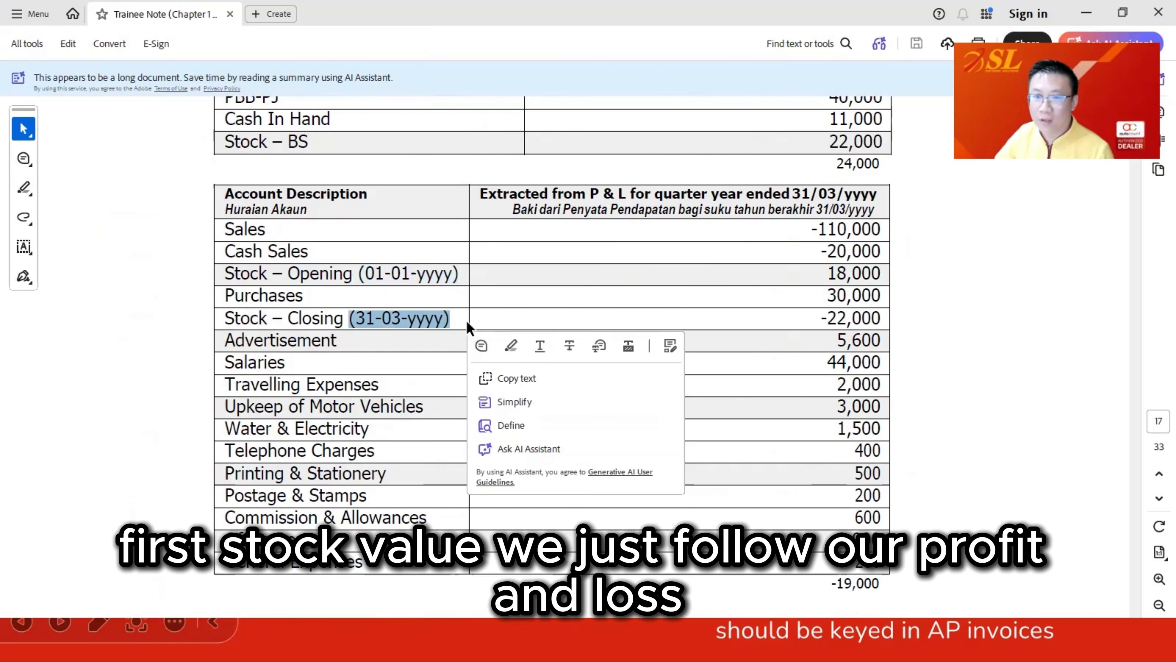
pyautogui.scroll(8, 466, 320)
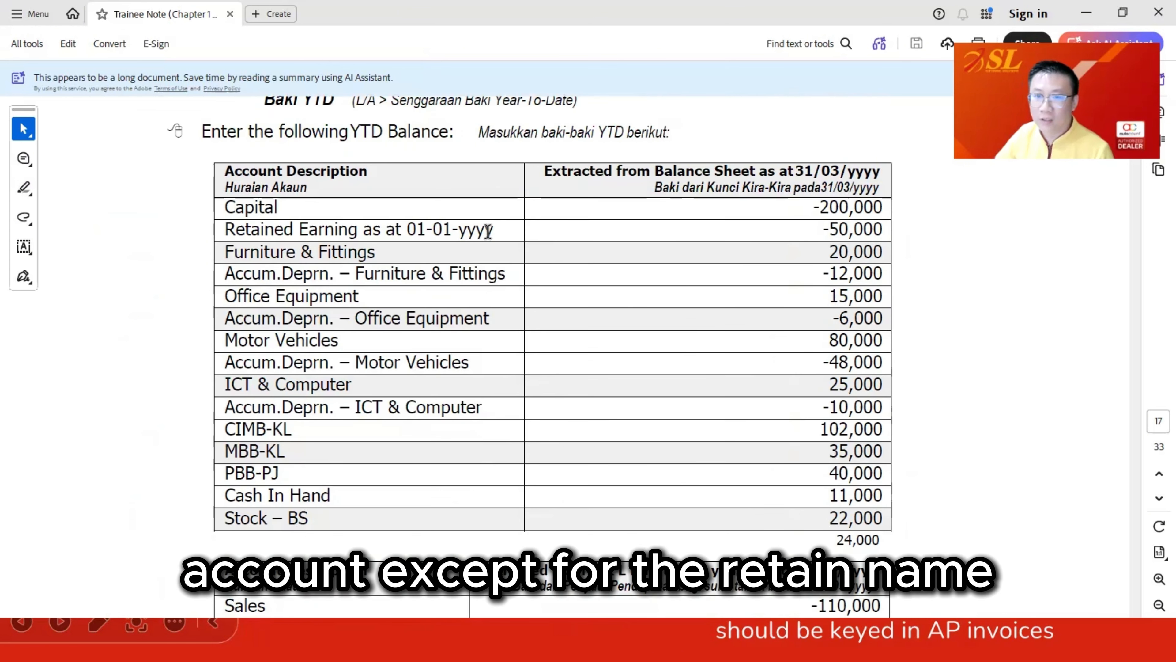
pyautogui.moveTo(487, 229); pyautogui.dragTo(407, 227)
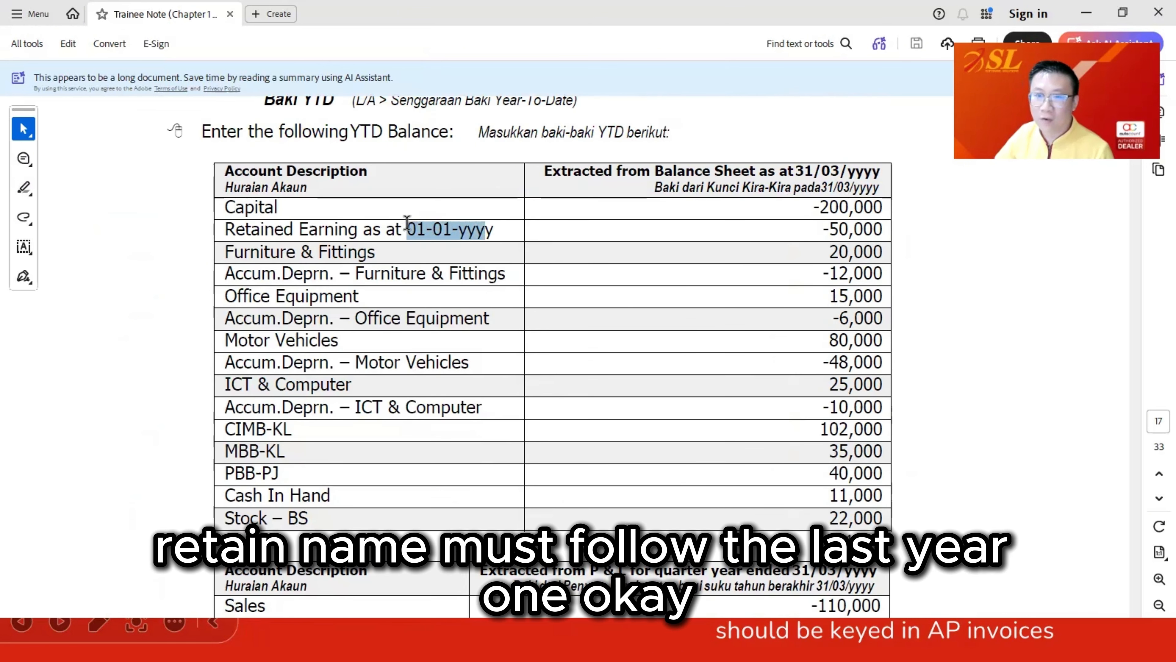
pyautogui.click(723, 298)
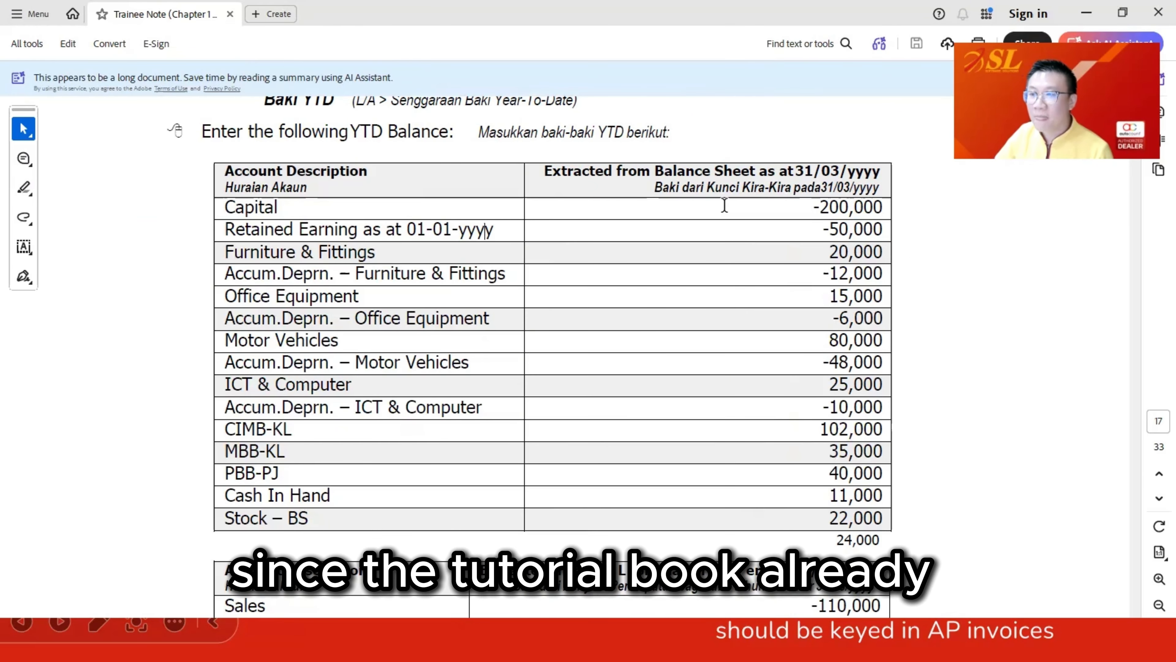
# Step: Review the Task 3.3 balance tables, the YTD Balance instruction and the Year-To-Date Balance Maintenance reference in the heading
pyautogui.scroll(-4, 725, 205)
pyautogui.scroll(6, 725, 210)
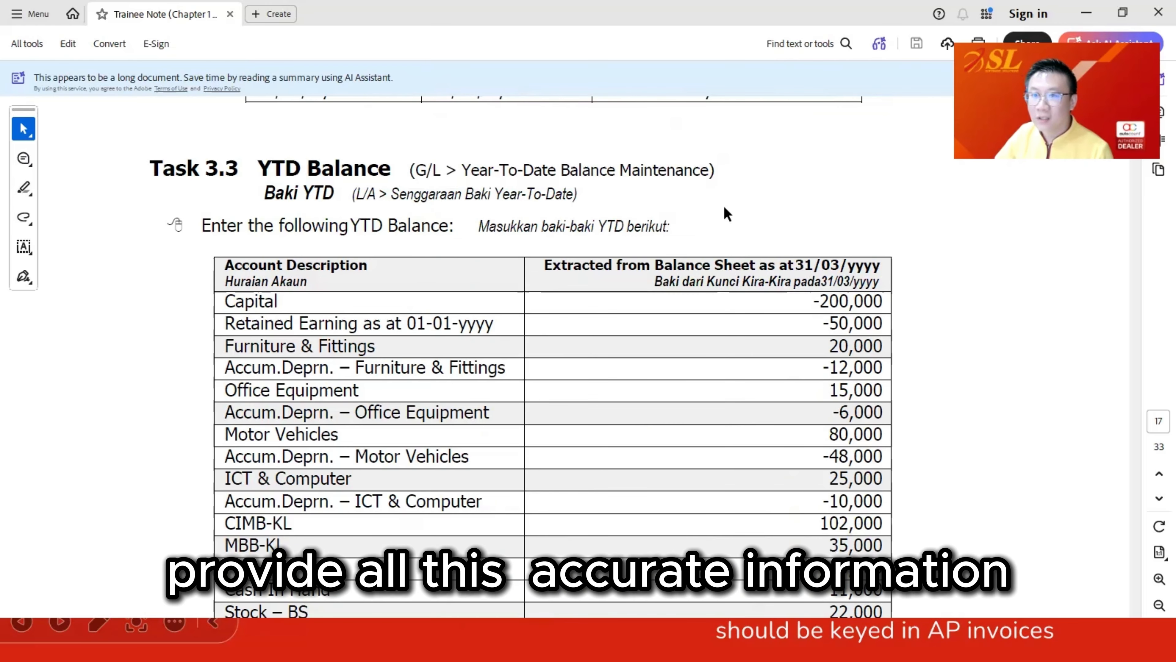
pyautogui.scroll(-2, 725, 205)
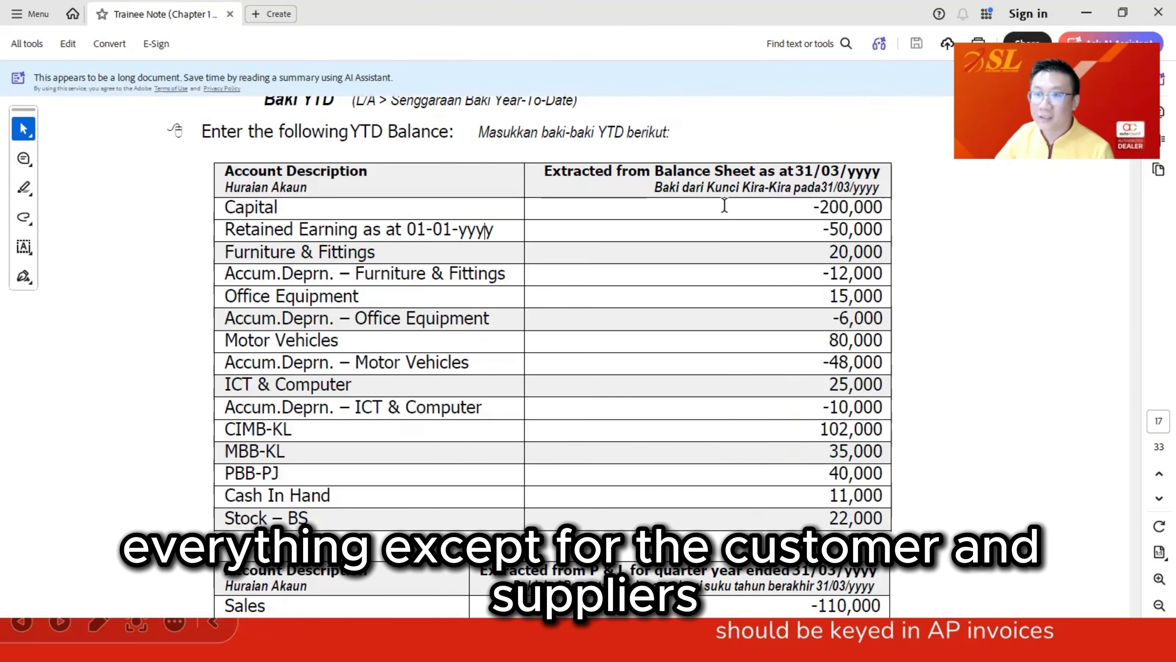
pyautogui.scroll(4, 725, 205)
pyautogui.scroll(-4, 724, 204)
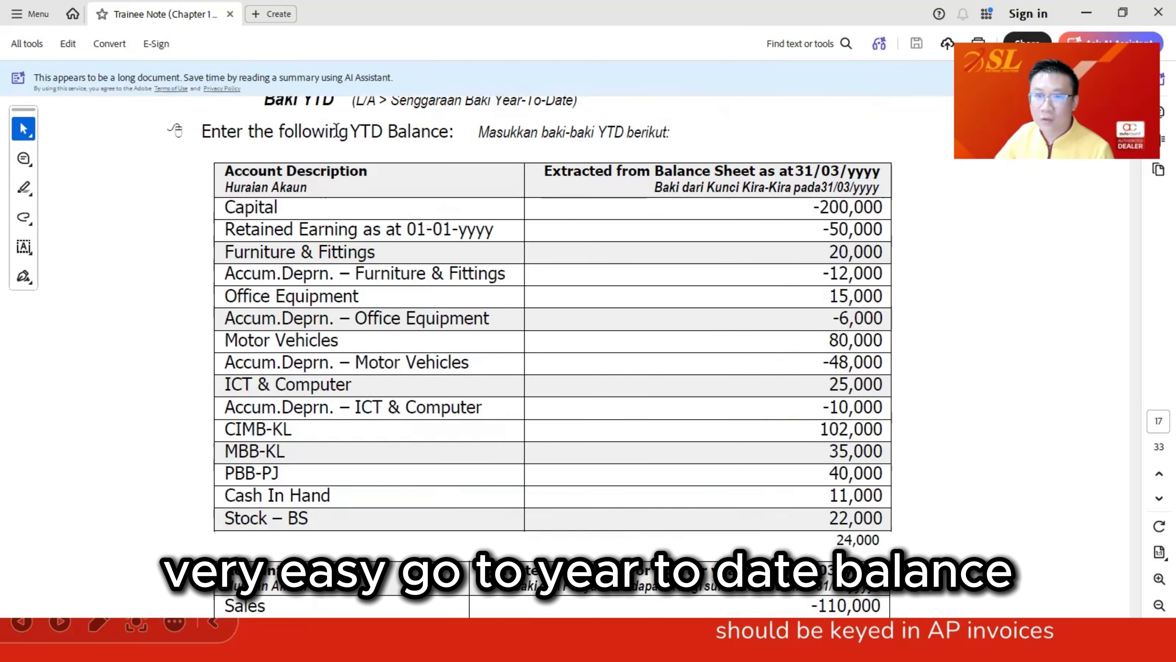
pyautogui.moveTo(338, 131); pyautogui.dragTo(491, 131)
pyautogui.click(444, 139)
pyautogui.scroll(2, 436, 149)
pyautogui.moveTo(418, 170); pyautogui.dragTo(709, 170)
pyautogui.scroll(-2, 777, 223)
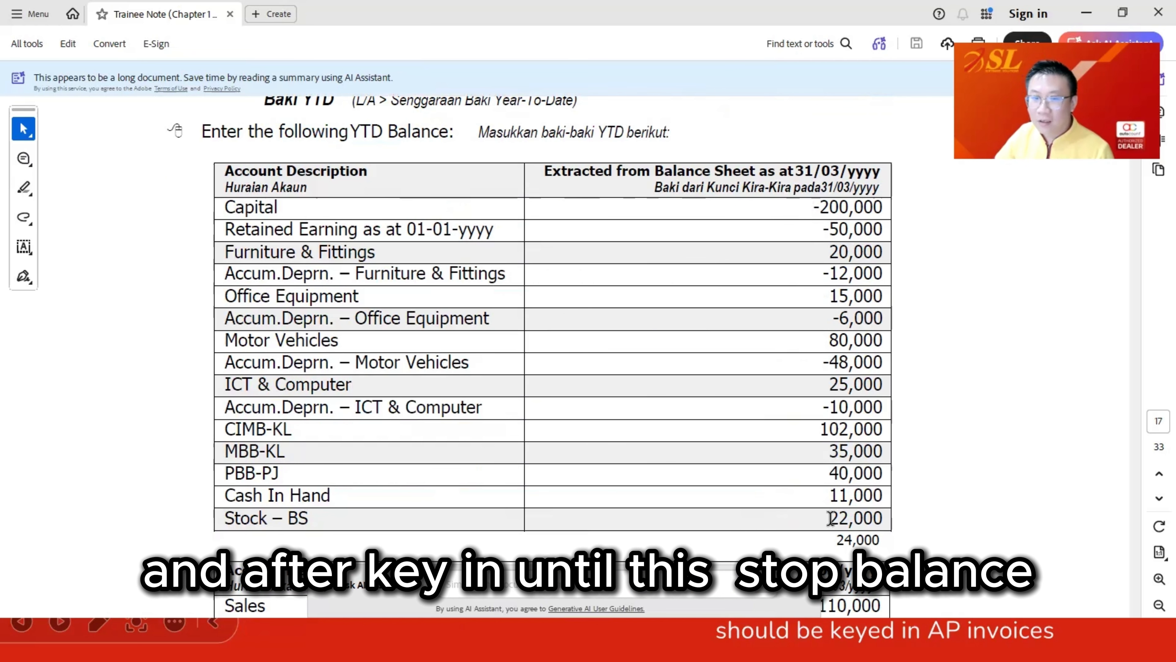
# Step: Check the Stock – BS row and its amount at the end of the balance sheet table
pyautogui.moveTo(282, 517); pyautogui.dragTo(225, 518)
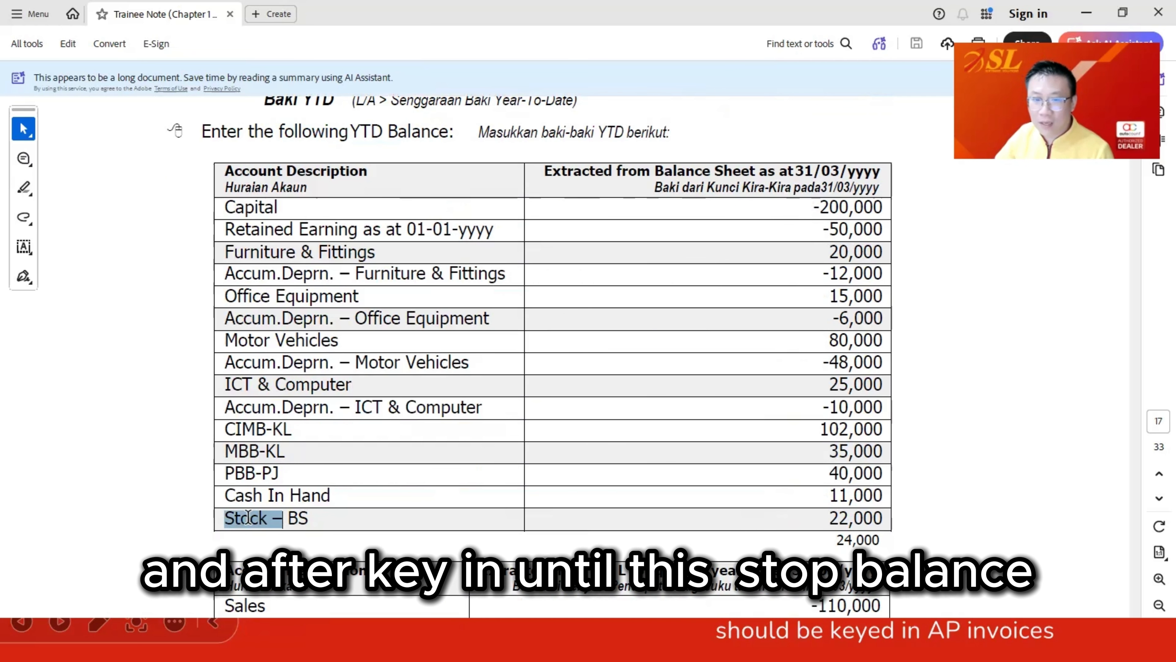
pyautogui.moveTo(839, 517); pyautogui.dragTo(862, 516)
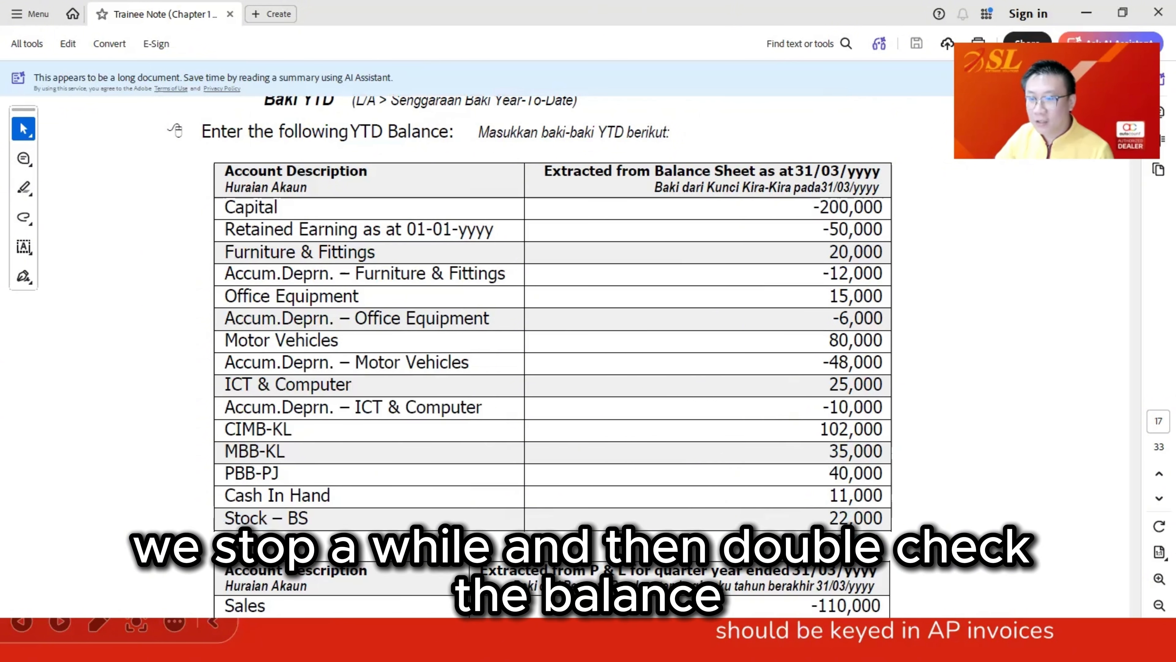
pyautogui.click(977, 339)
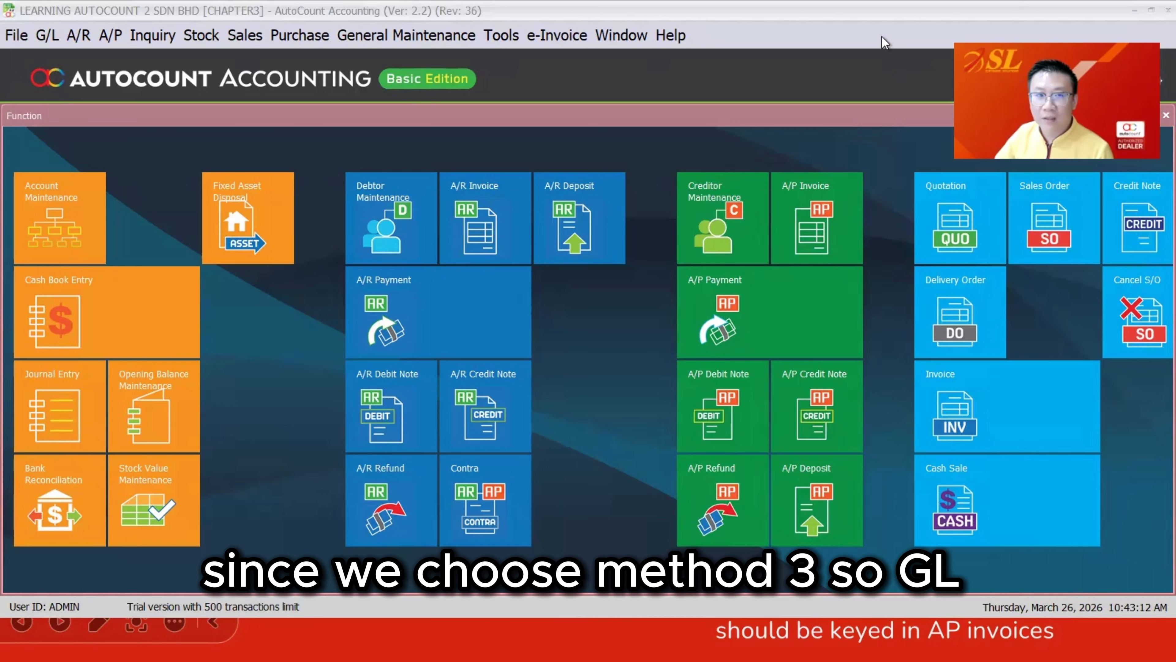
# Step: Open Opening Balance Maintenance in AutoCount, check the debit and credit columns for all accounts, and close it
pyautogui.click(43, 36)
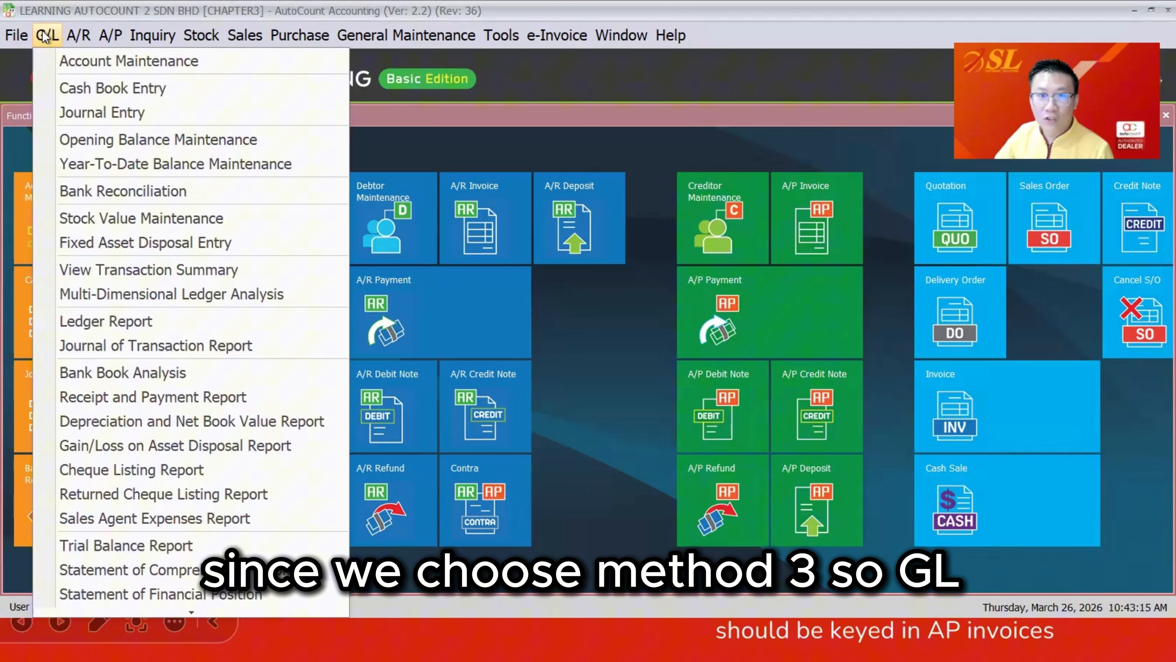
pyautogui.click(152, 140)
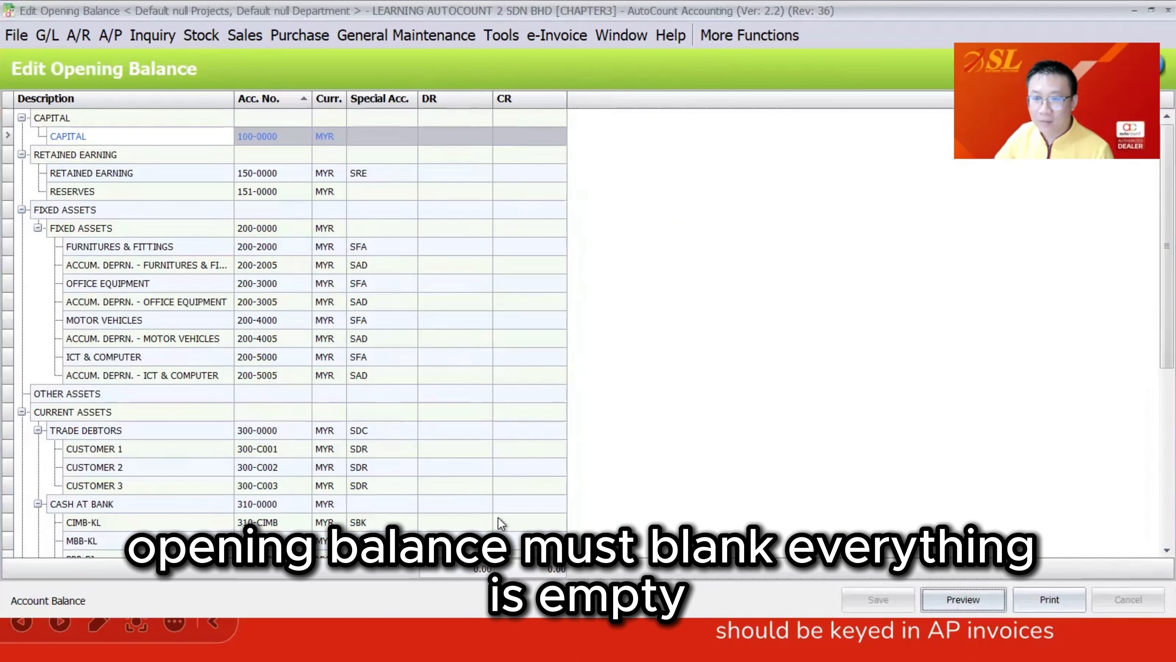
pyautogui.scroll(-6, 440, 513)
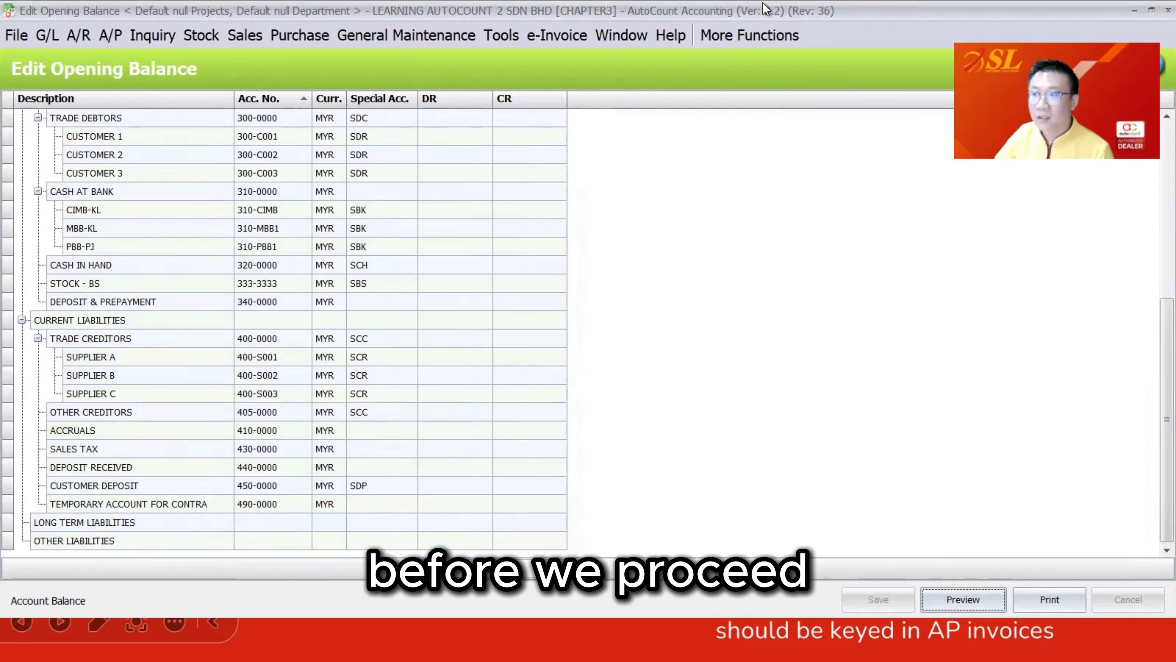
pyautogui.click(1168, 10)
# Step: Open Year-To-Date Balance Maintenance and select the Mar 2026 amount of the CAPITAL account 100-0000 for editing
pyautogui.click(44, 34)
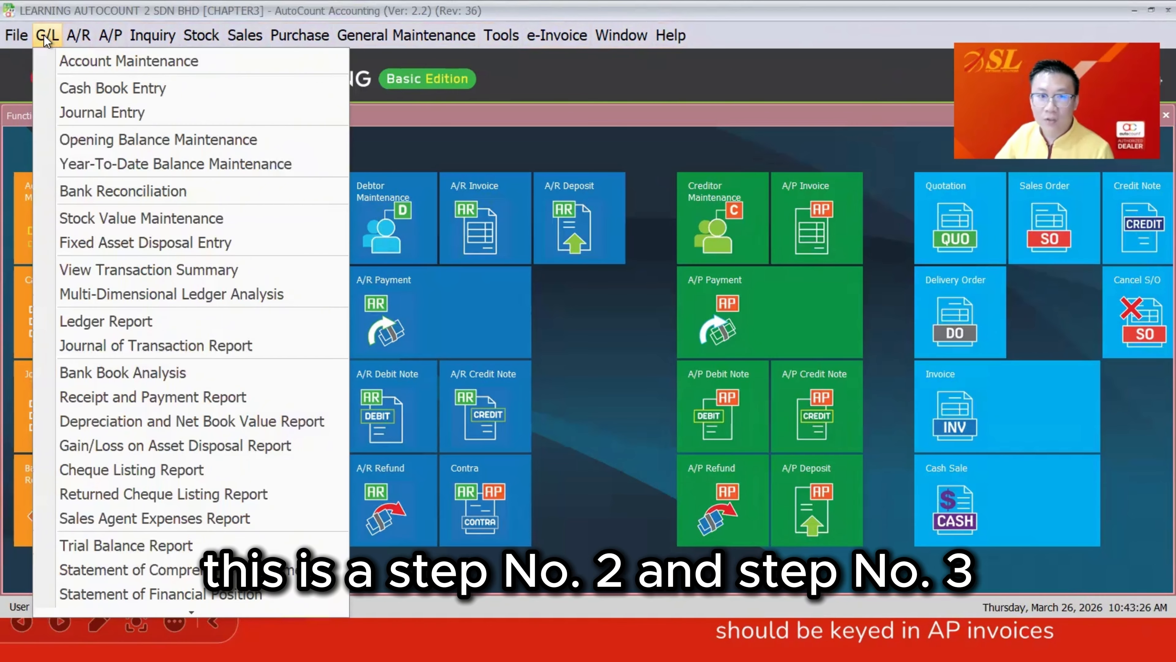
pyautogui.click(94, 162)
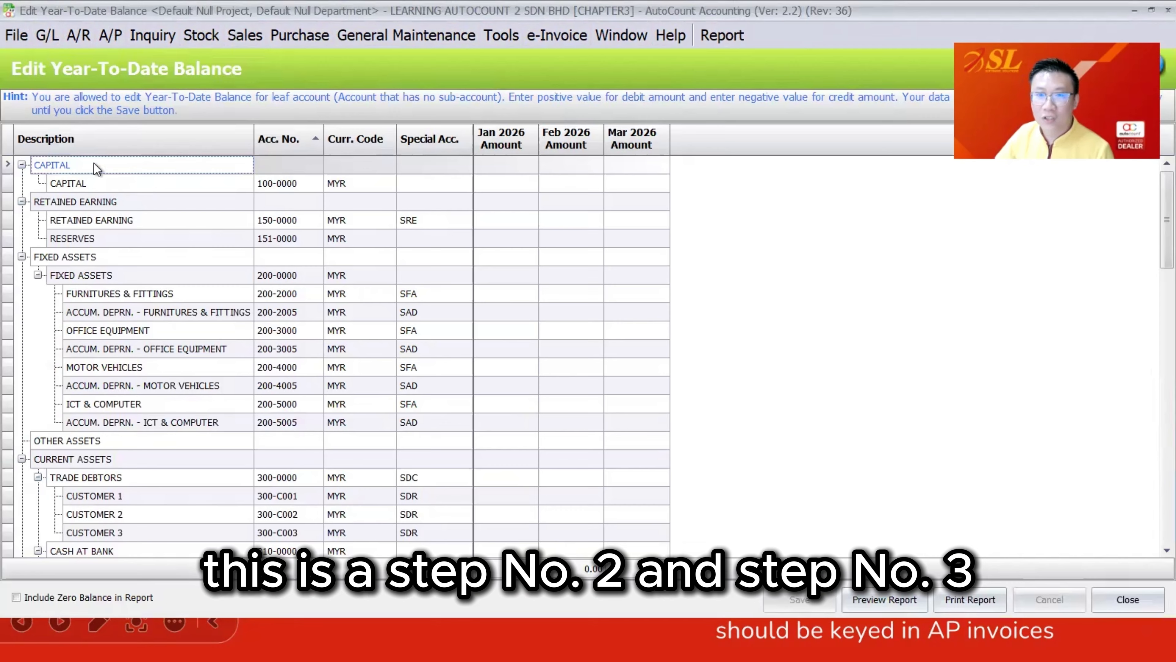
pyautogui.click(632, 181)
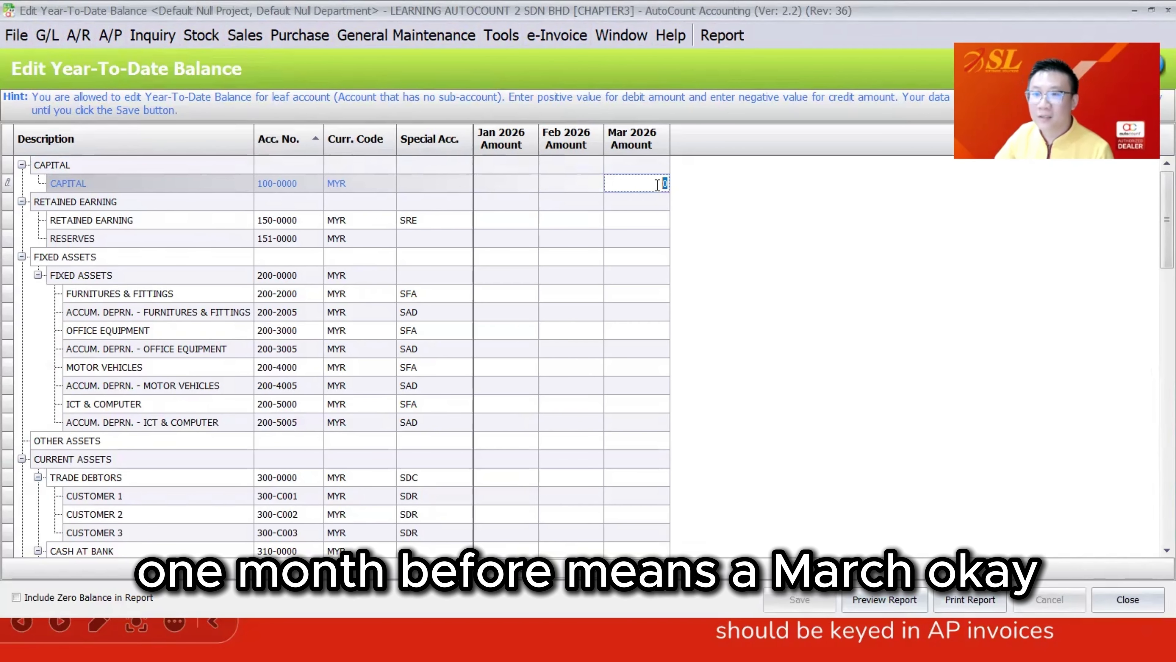
pyautogui.click(653, 206)
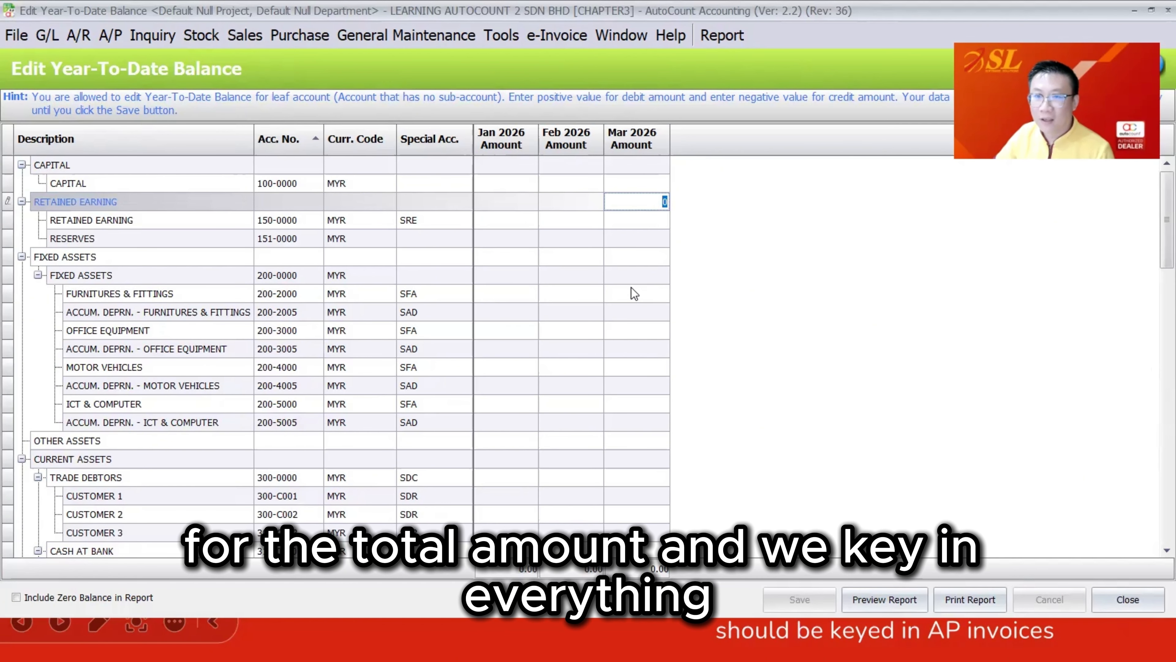
pyautogui.click(635, 168)
pyautogui.click(633, 182)
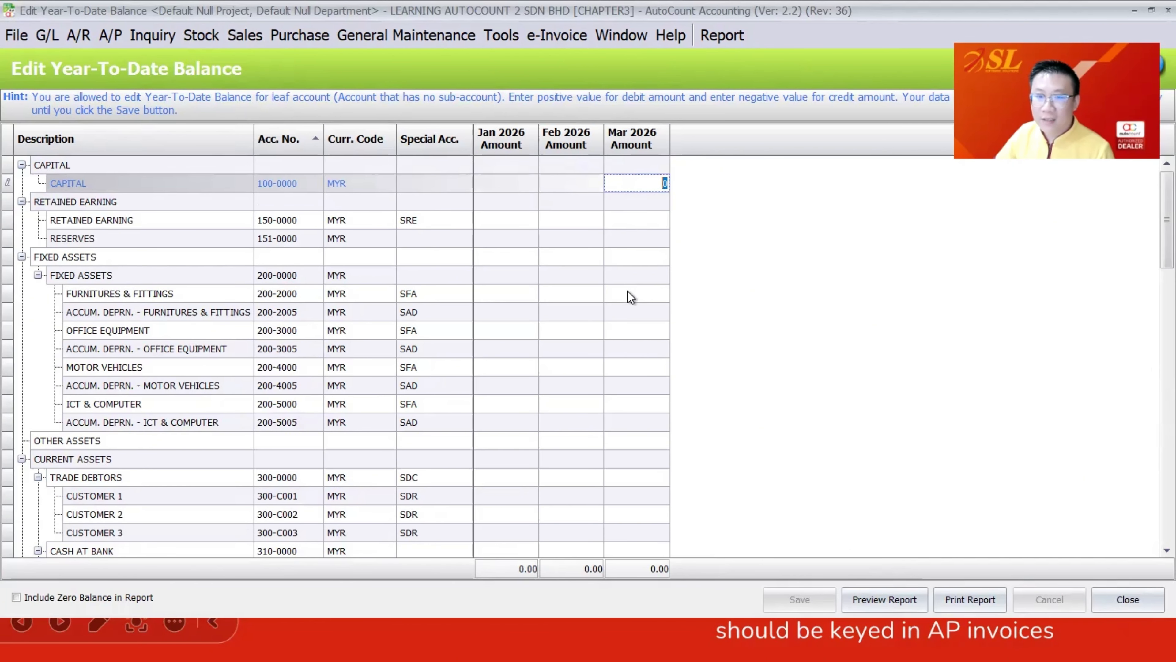
# Step: Examine the customer rows and the parent and child accounts in the year-to-date balance list
pyautogui.click(617, 293)
pyautogui.click(134, 498)
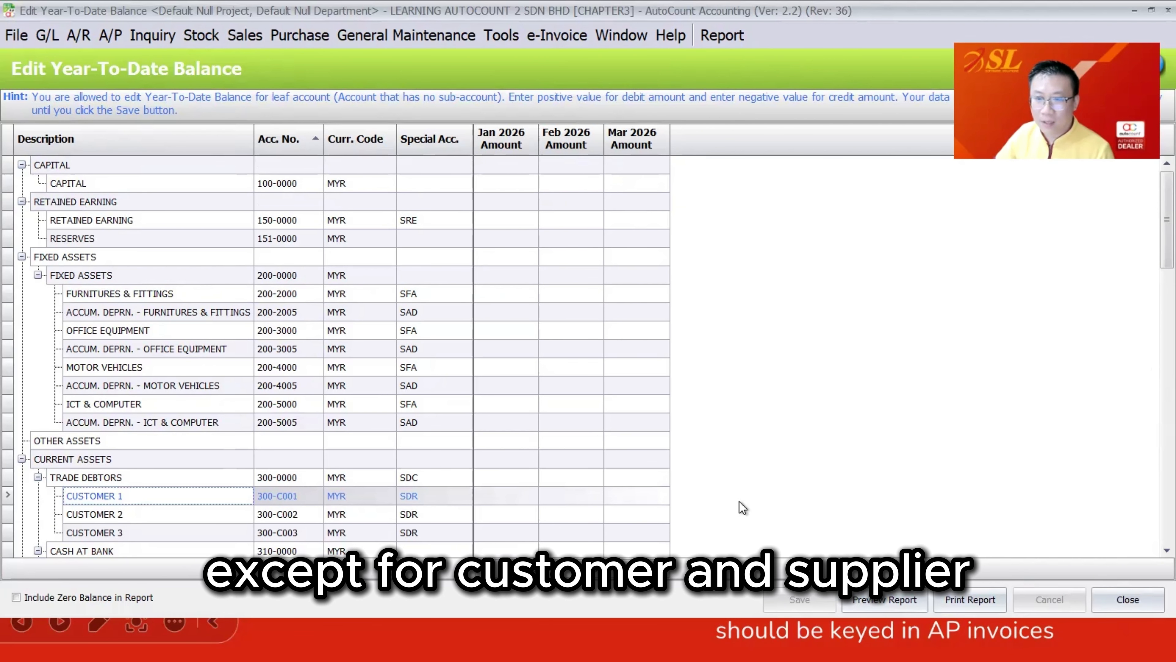
pyautogui.click(637, 531)
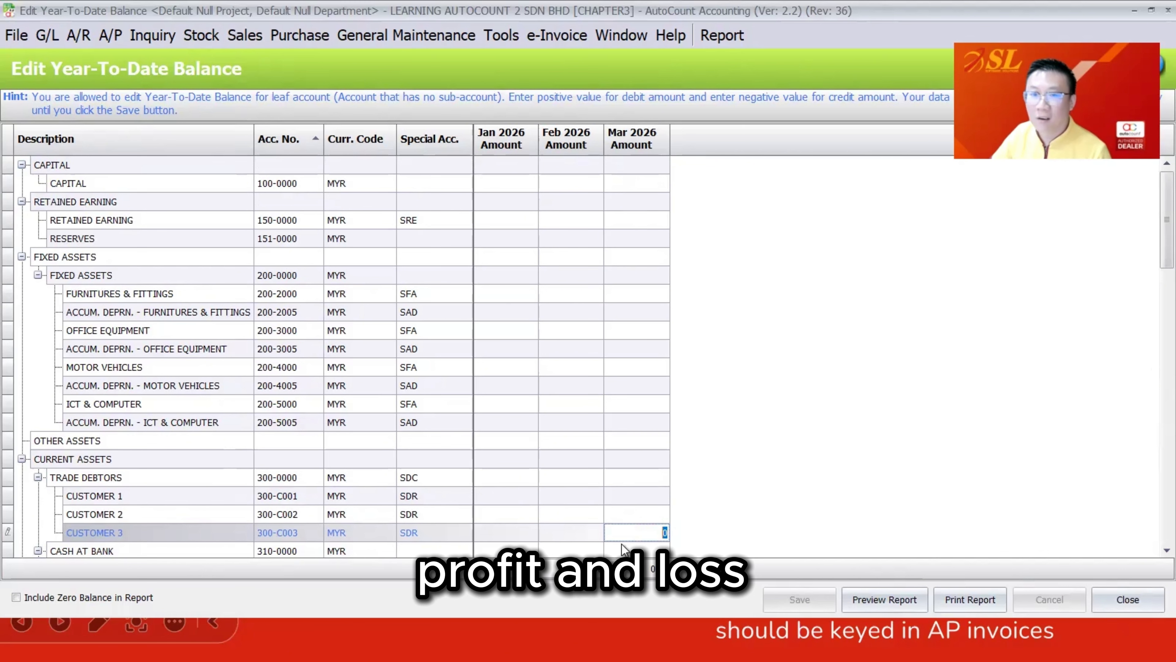
pyautogui.click(616, 183)
pyautogui.click(162, 166)
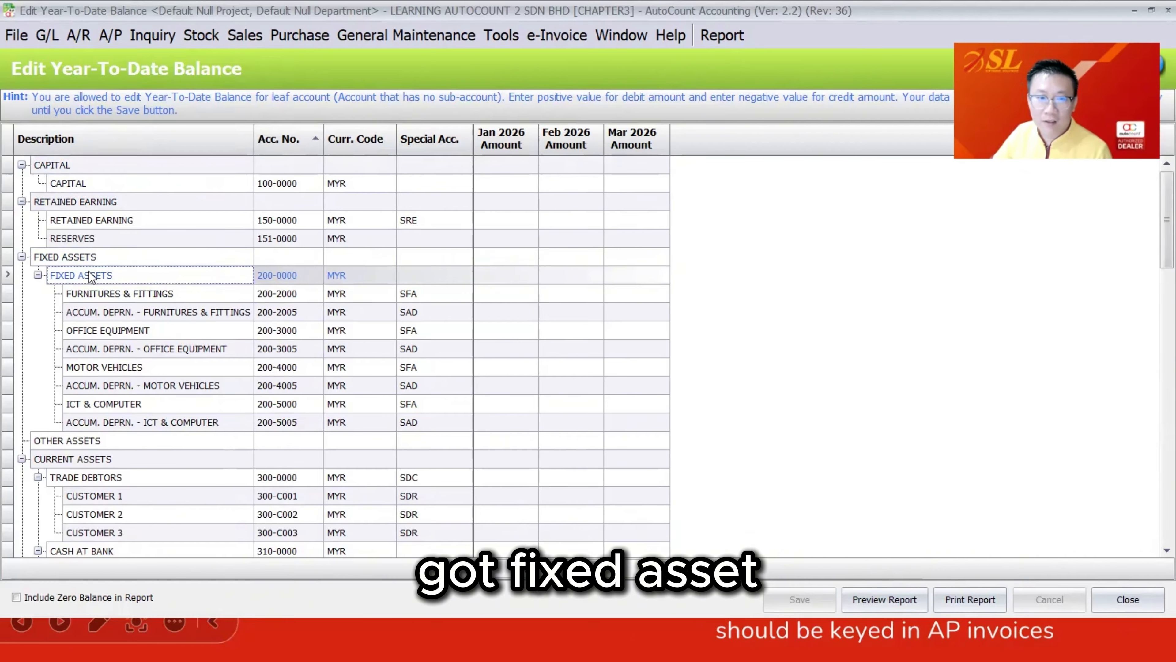
pyautogui.click(93, 178)
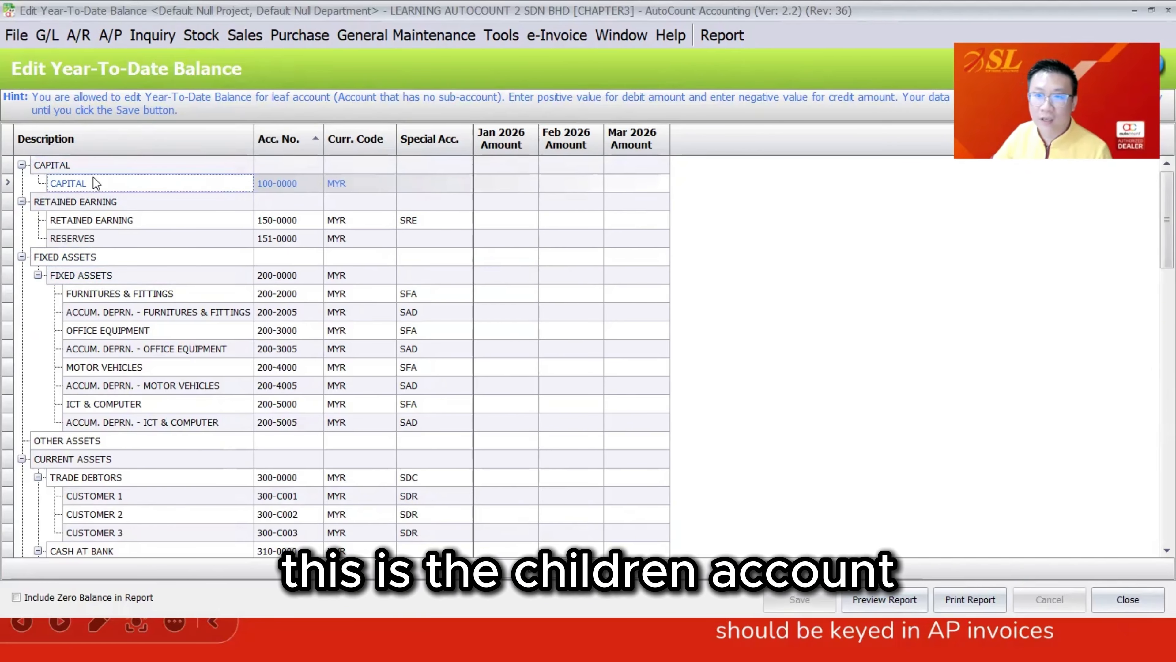
# Step: Enter 4564584 as a trial Mar 2026 amount for the child CAPITAL account and clear it again
pyautogui.click(653, 182)
pyautogui.write('4564584')
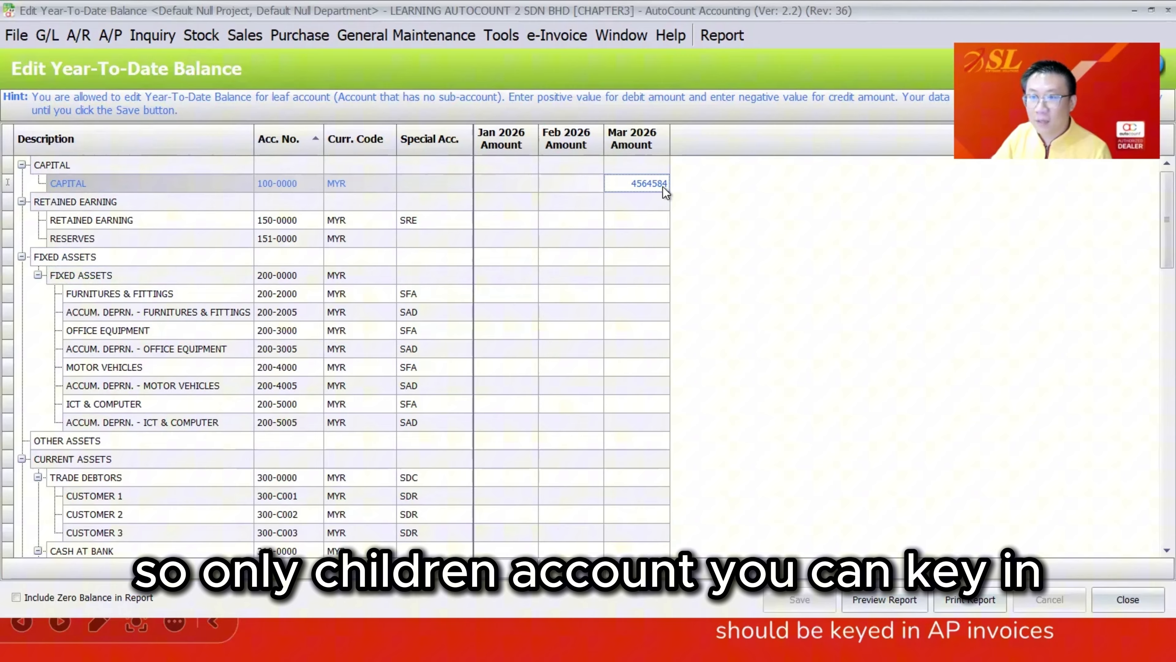
pyautogui.press('Up')
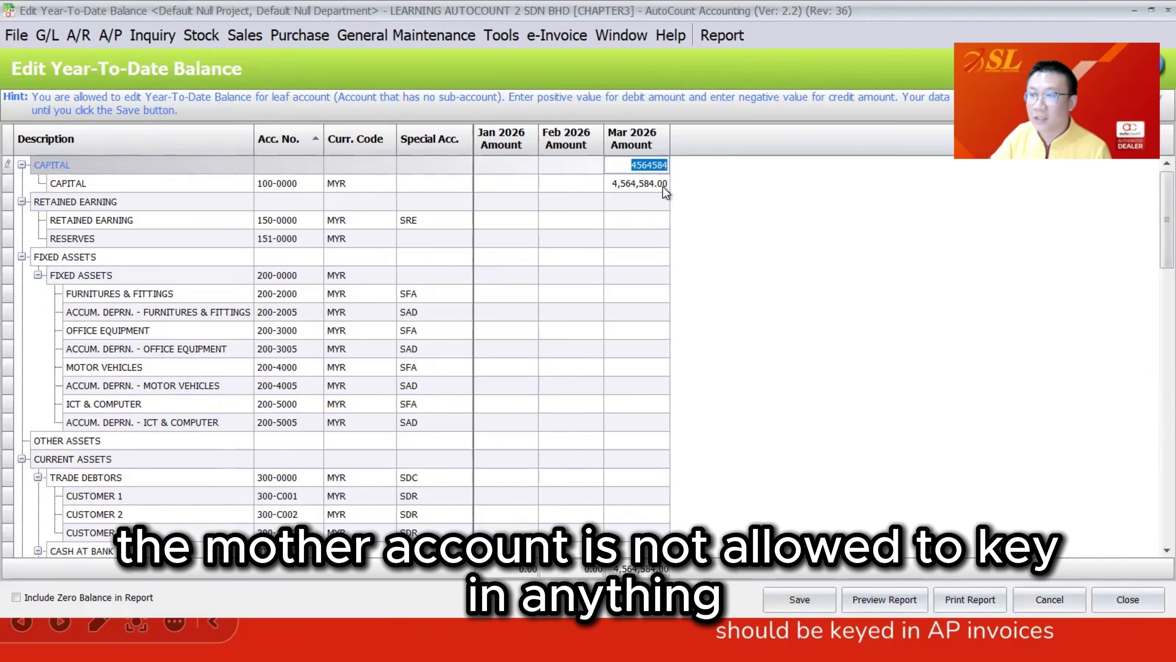
pyautogui.click(634, 184)
pyautogui.press('Delete')
pyautogui.press('Down')
pyautogui.press('Up')
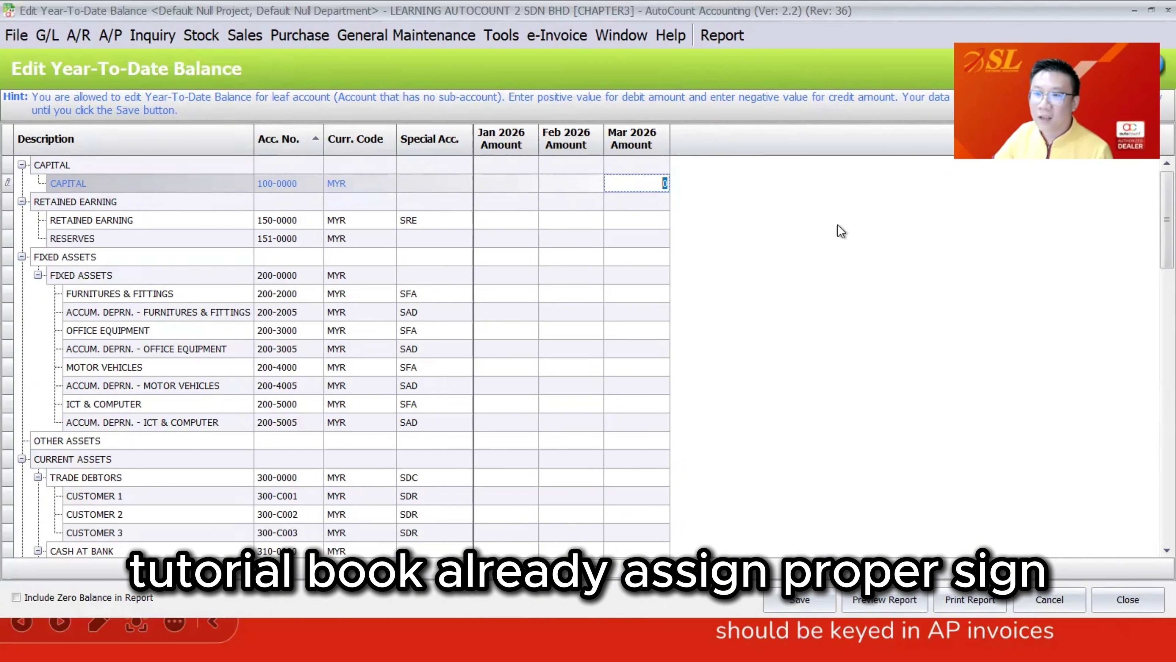
# Step: Enter Mar 2026 amounts of -200,000 for the CAPITAL account 100-0000 and -50,000 for RETAINED EARNING
pyautogui.hotkey('alt', 'Tab')
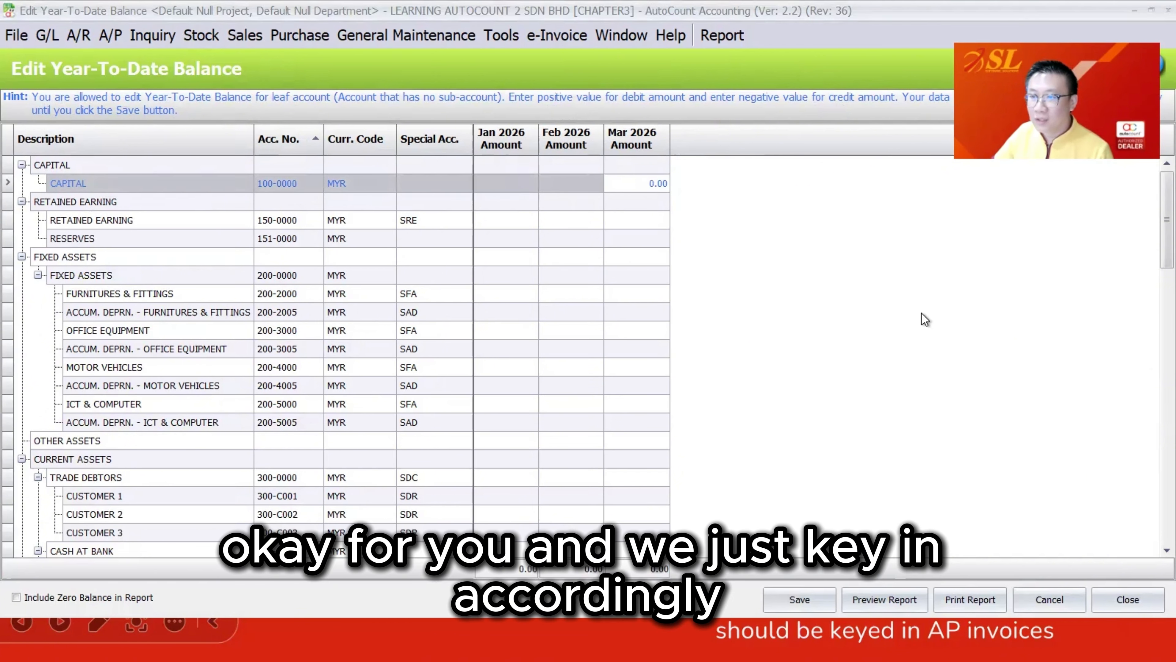
pyautogui.click(625, 183)
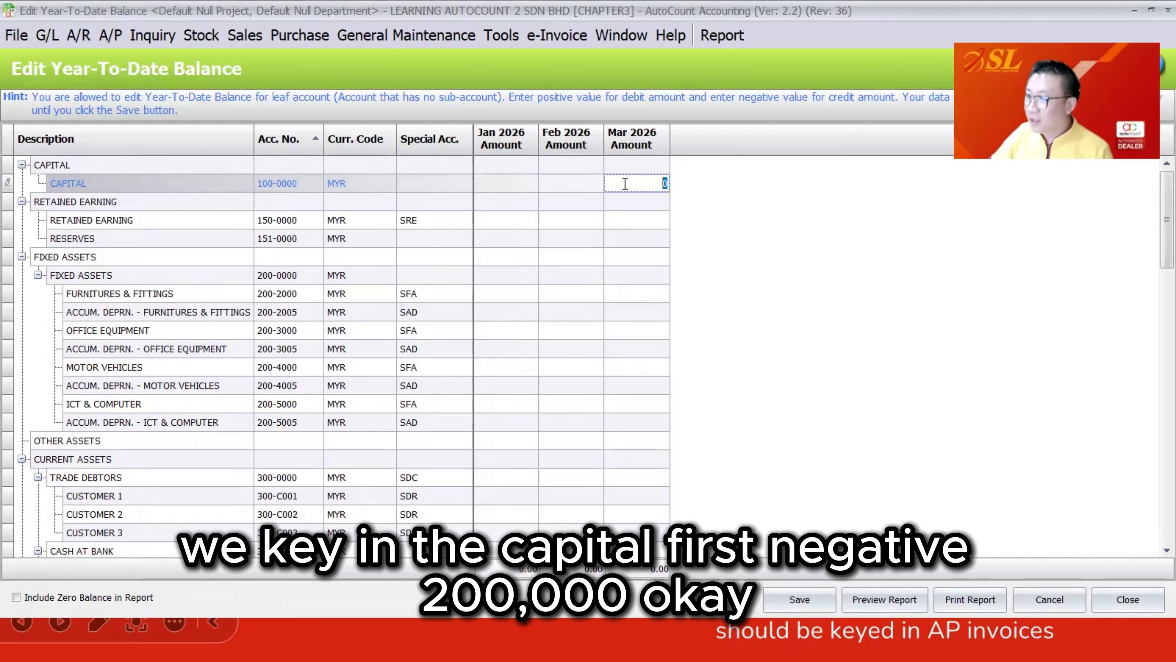
pyautogui.write('-')
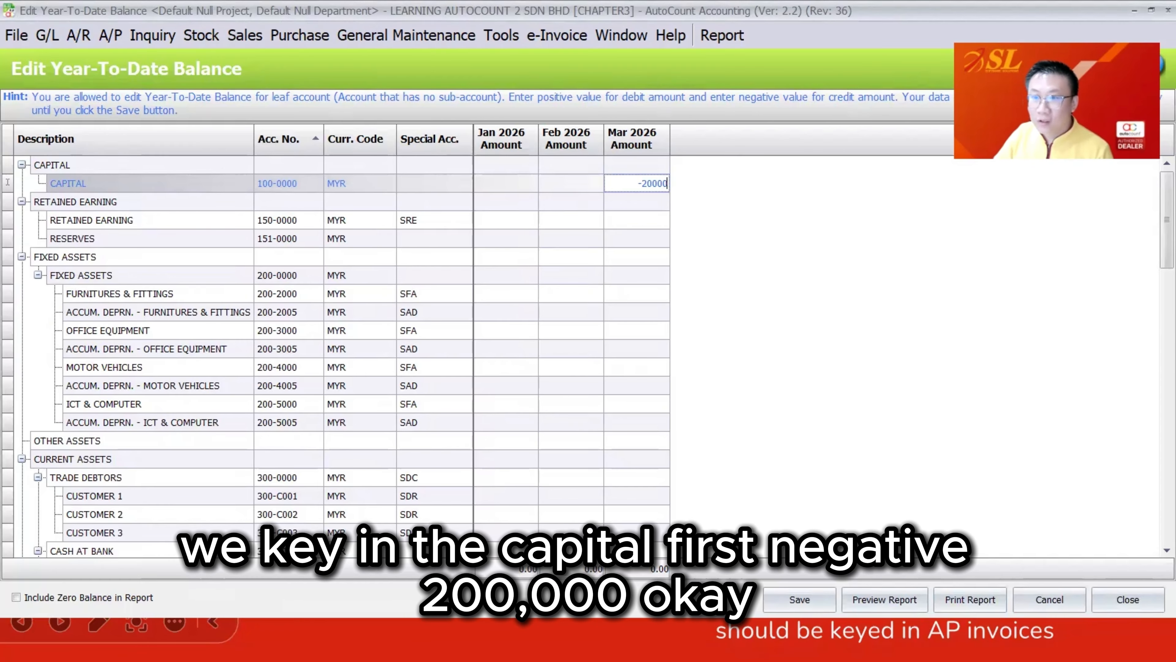
pyautogui.write('200,000')
pyautogui.press('Return')
pyautogui.press('Return')
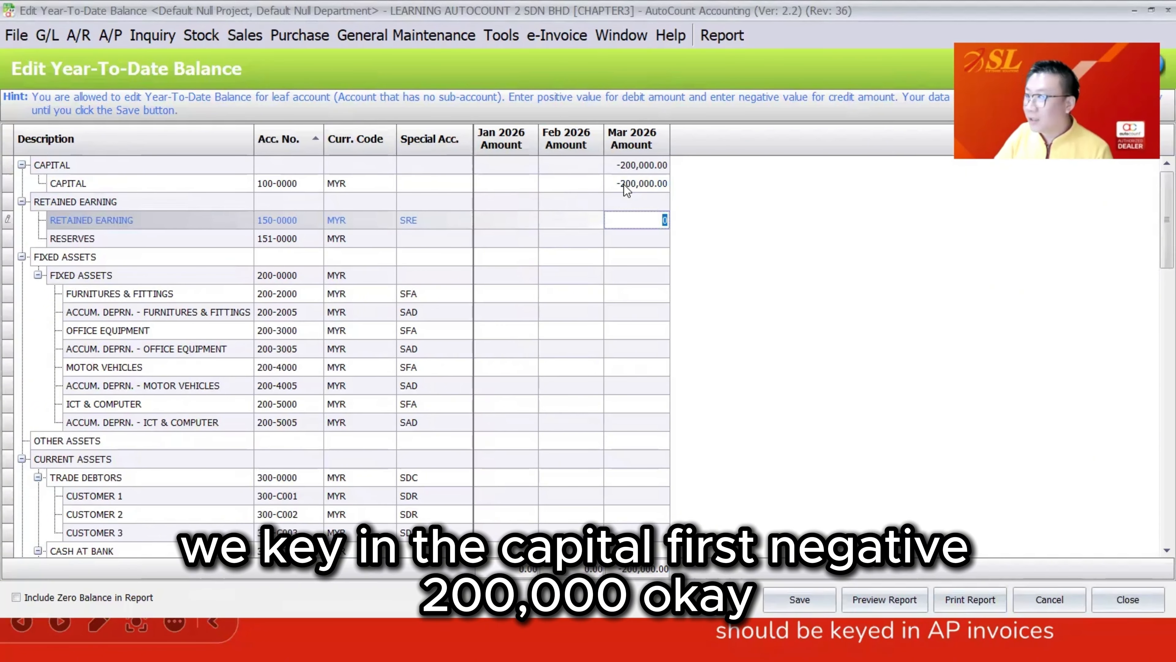
pyautogui.write('-50,00')
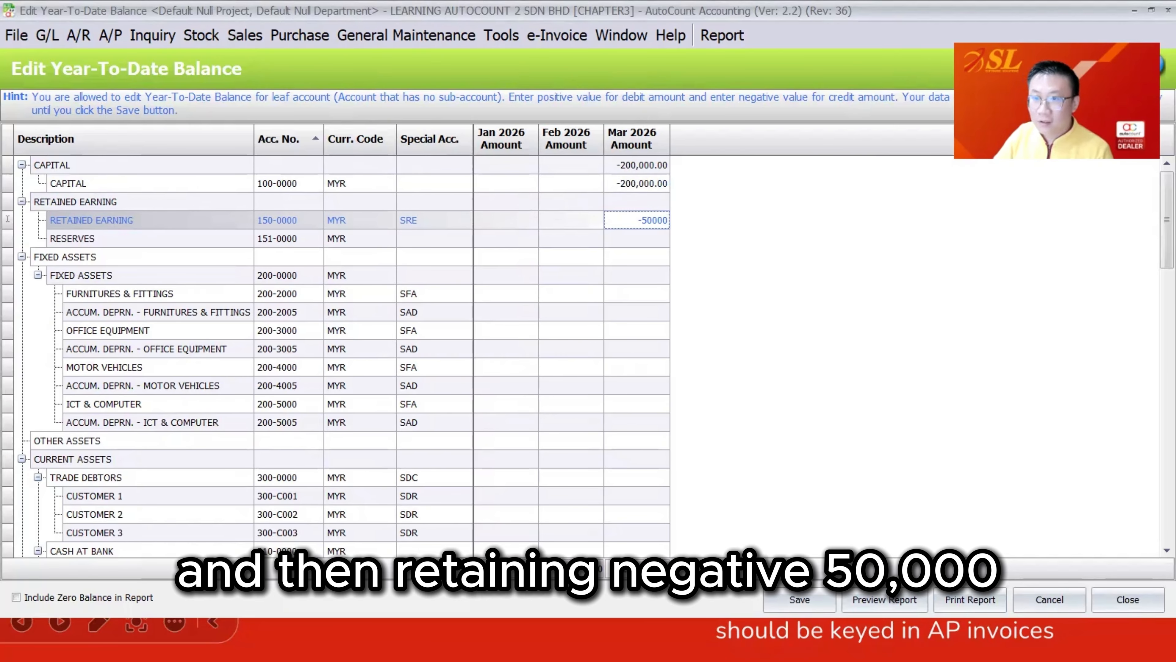
pyautogui.write('0')
pyautogui.press('Return')
# Step: Enter Mar 2026 amounts of 20,000 for FURNITURES & FITTINGS and -12,000 for its accumulated depreciation account
pyautogui.press('Return')
pyautogui.press('Return')
pyautogui.press('Return')
pyautogui.press('Return')
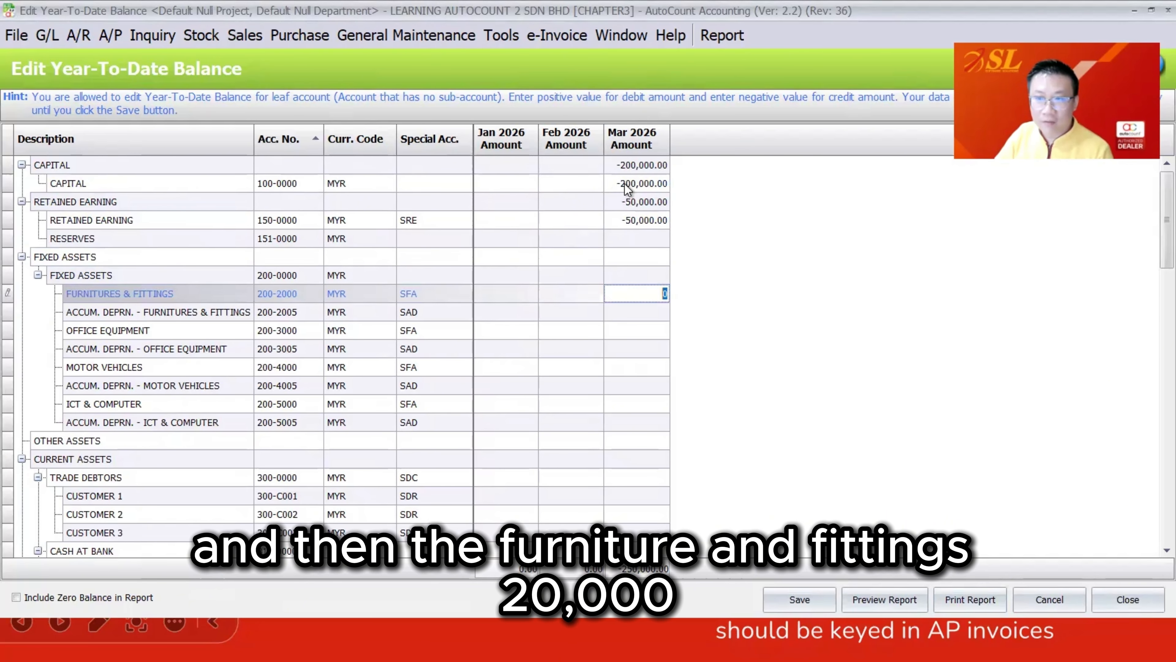
pyautogui.write('20000')
pyautogui.press('Return')
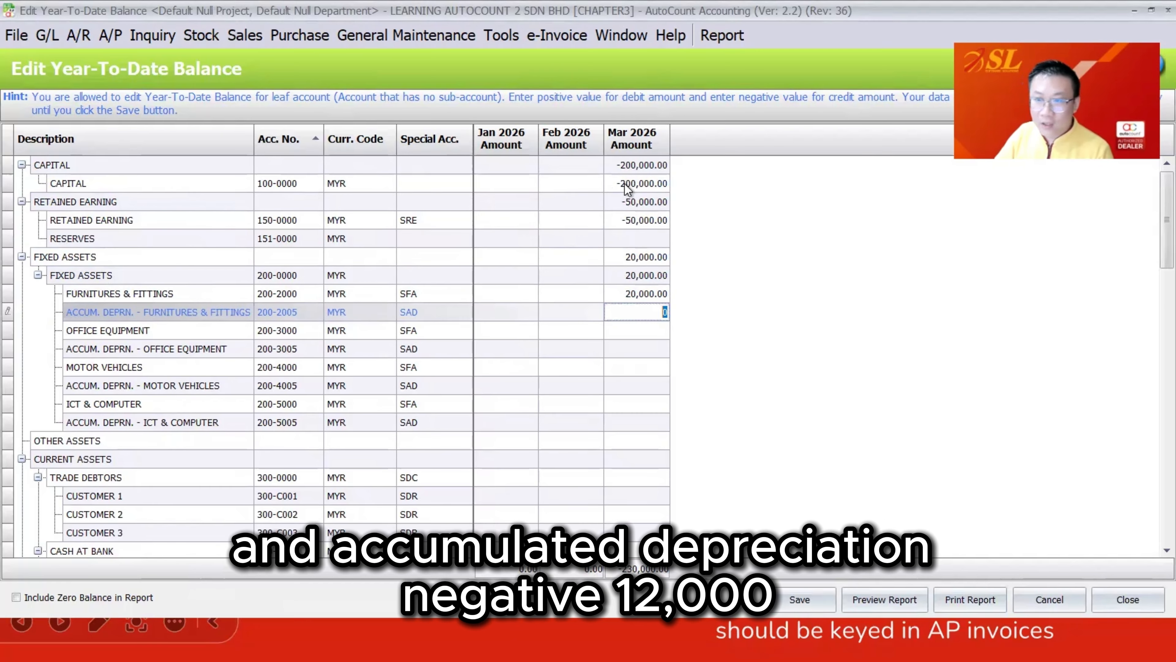
pyautogui.write('-12000')
pyautogui.press('Return')
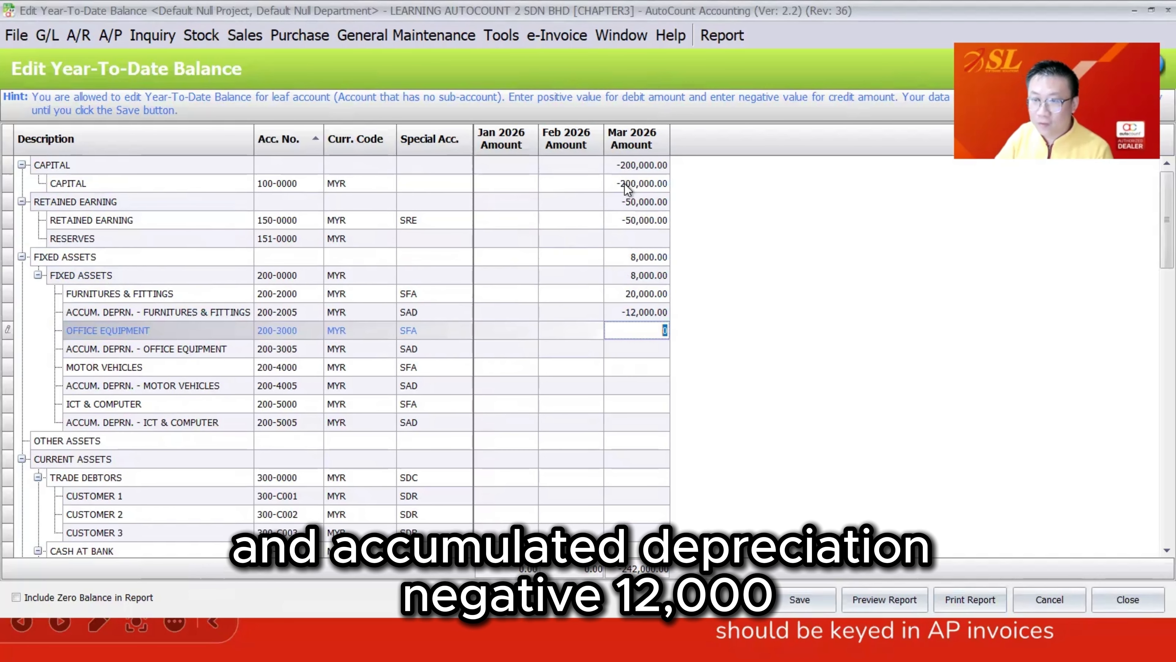
# Step: Enter Mar 2026 amounts of 15,000 for OFFICE EQUIPMENT and -6,000 for its accumulated depreciation account
pyautogui.write('150000')
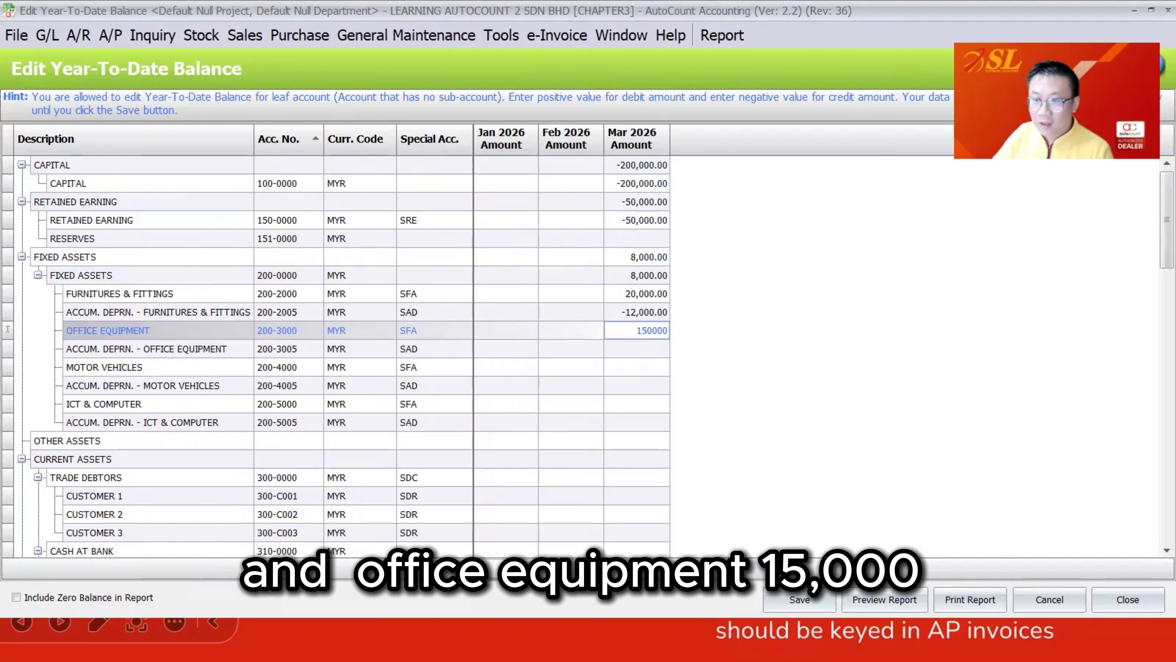
pyautogui.press('Return')
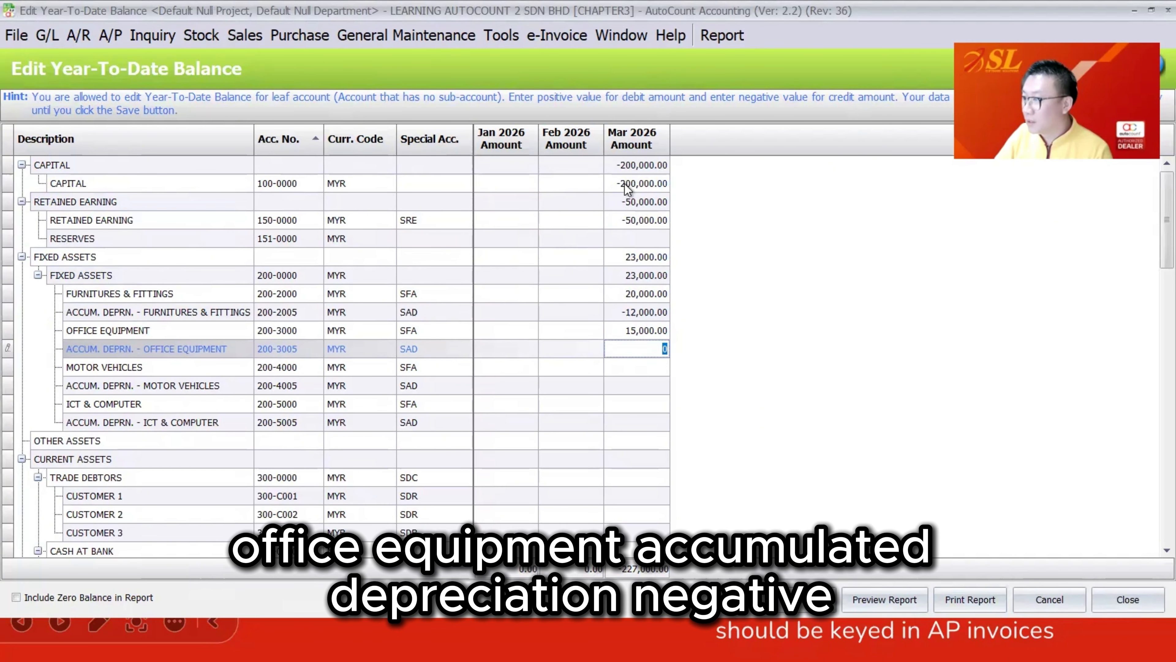
pyautogui.write('-6000')
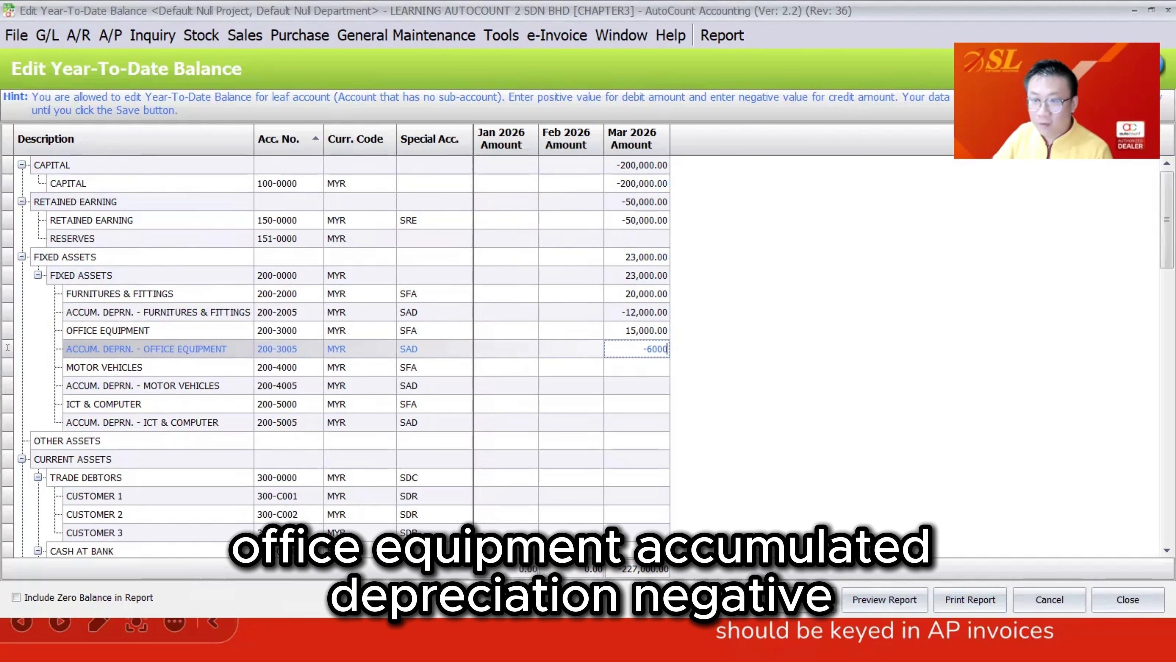
pyautogui.press('Return')
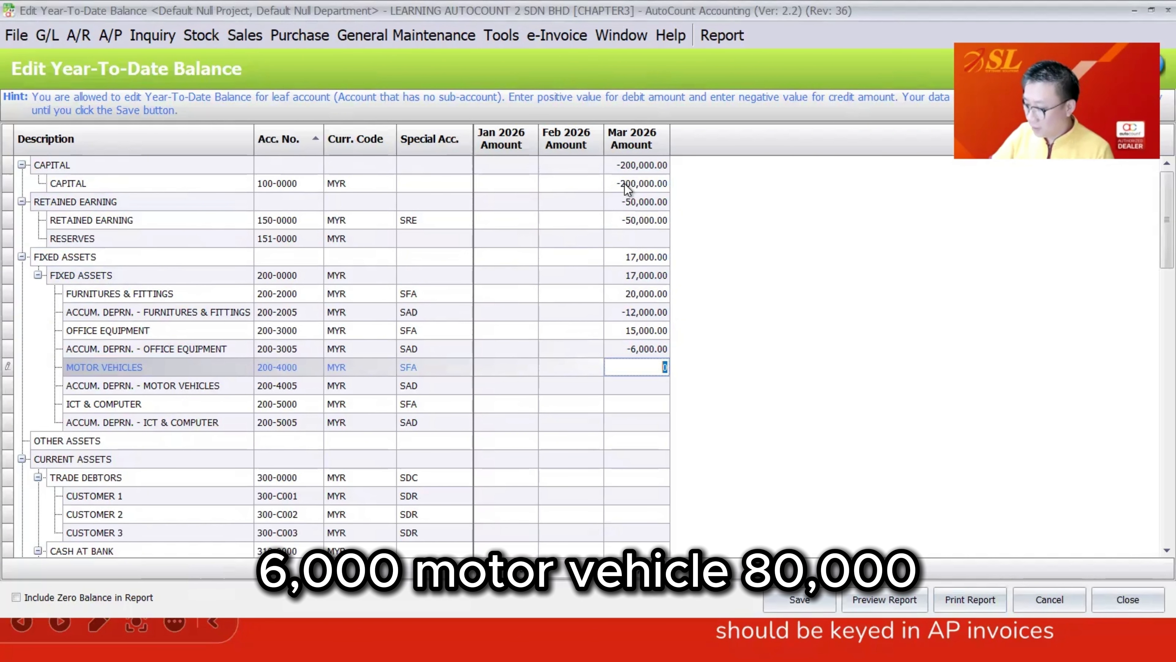
# Step: Enter Mar 2026 amounts of 80,000 for MOTOR VEHICLES and -48,000 for its accumulated depreciation account
pyautogui.write('80,000')
pyautogui.press('Return')
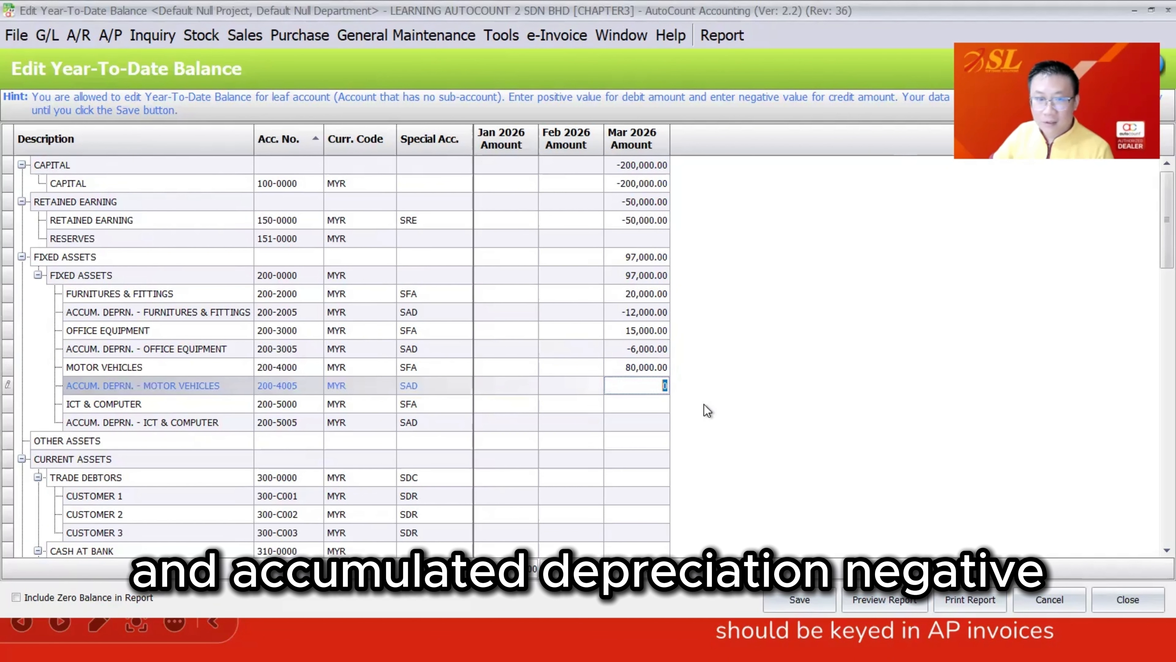
pyautogui.write('-48000')
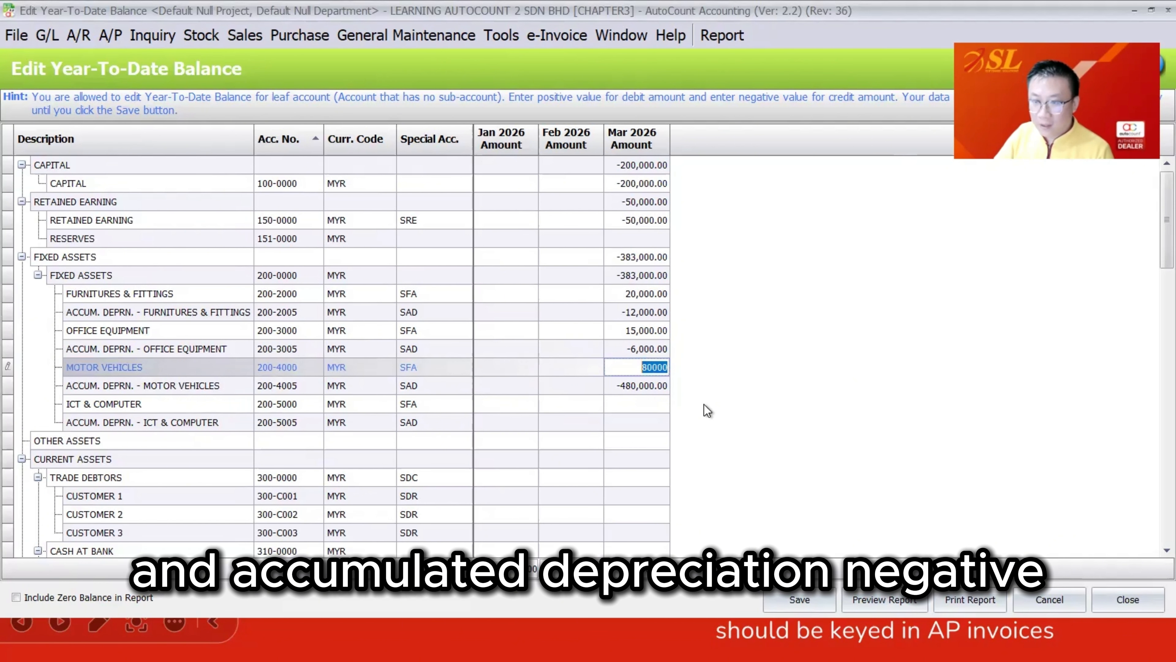
pyautogui.press('Return')
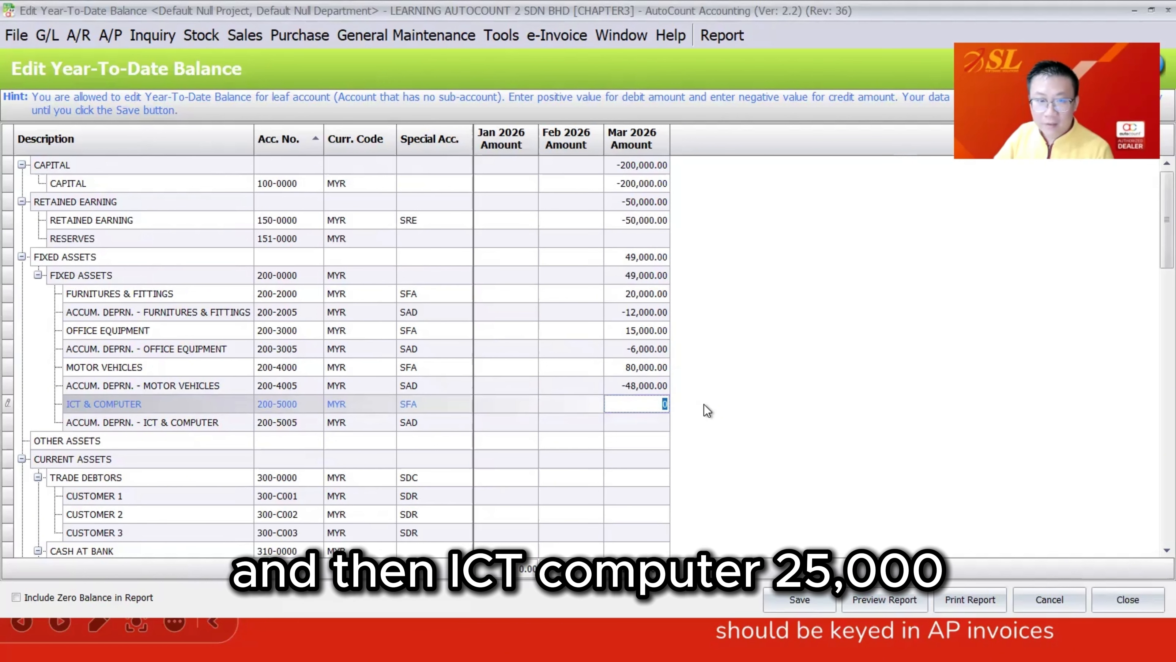
# Step: Enter Mar 2026 amounts of 25,000 for ICT & COMPUTER and -10,000 for its accumulated depreciation account
pyautogui.write('25000')
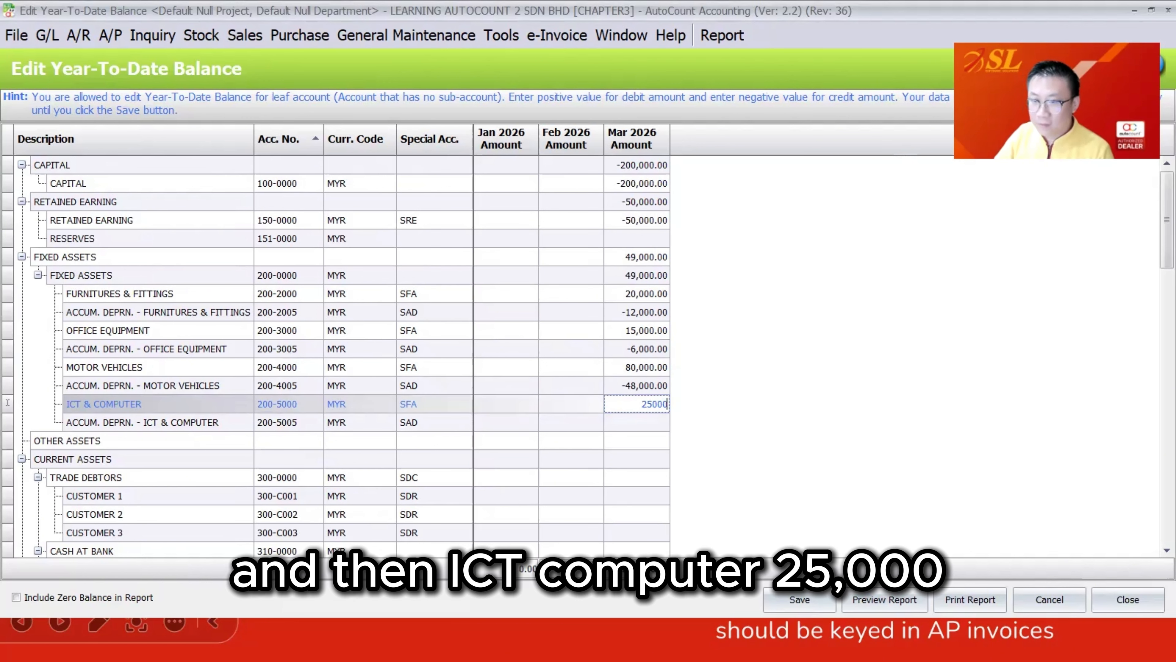
pyautogui.press('Return')
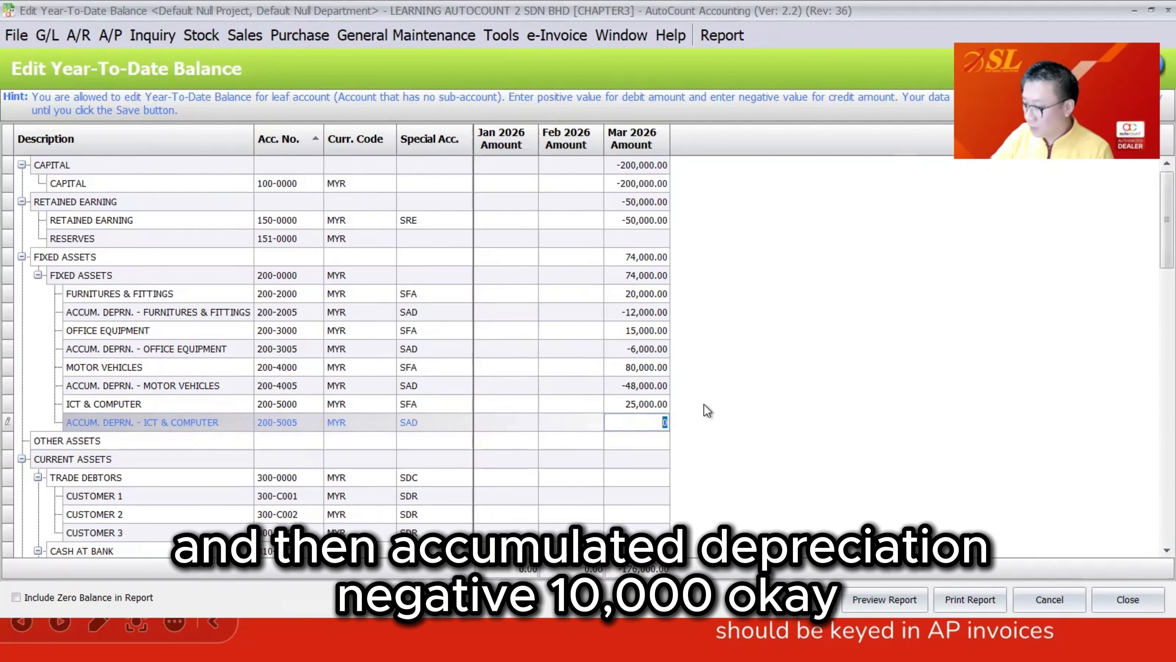
pyautogui.write('-10,00')
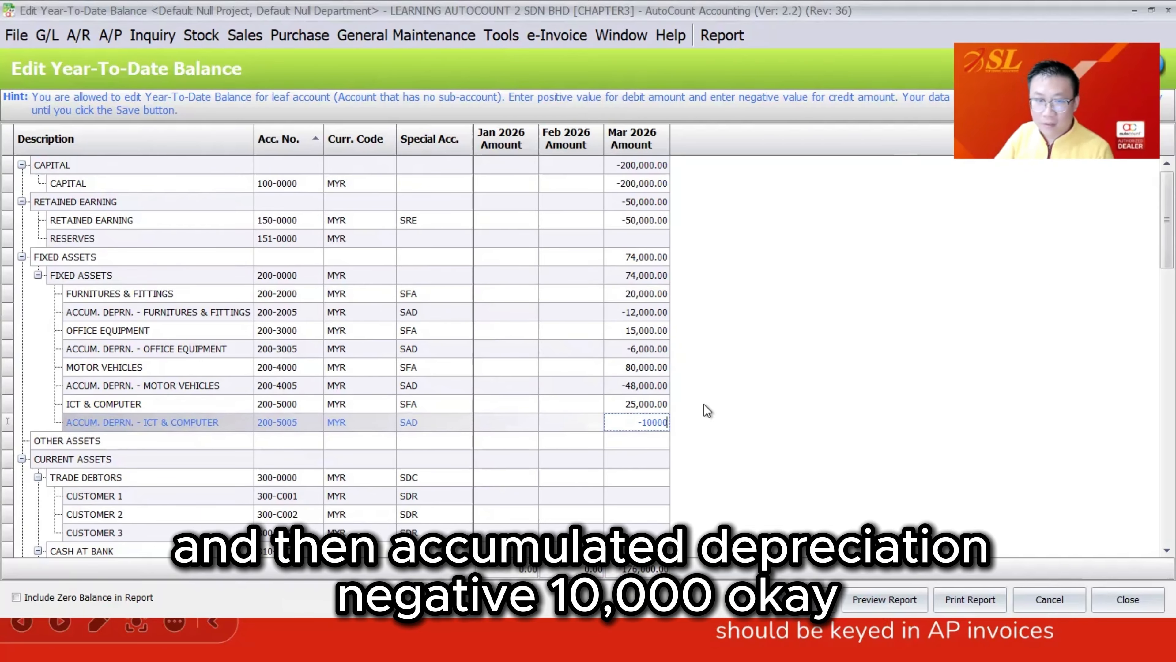
pyautogui.write('0')
pyautogui.press('Return')
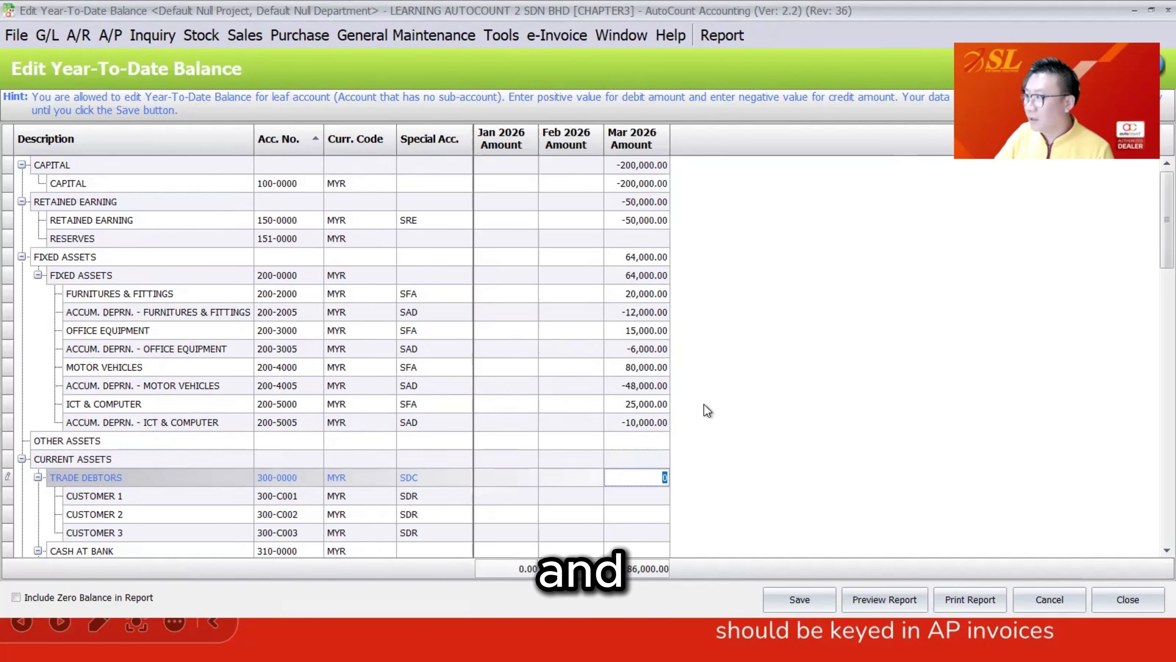
# Step: Enter the Mar 2026 bank balances: 102,000 for CIMB-KL, 35,000 for MBB-KL and 40,000 for PBB-PJ
pyautogui.press('Down')
pyautogui.press('Down')
pyautogui.press('Down')
pyautogui.press('Down')
pyautogui.press('Down')
pyautogui.write('102,00')
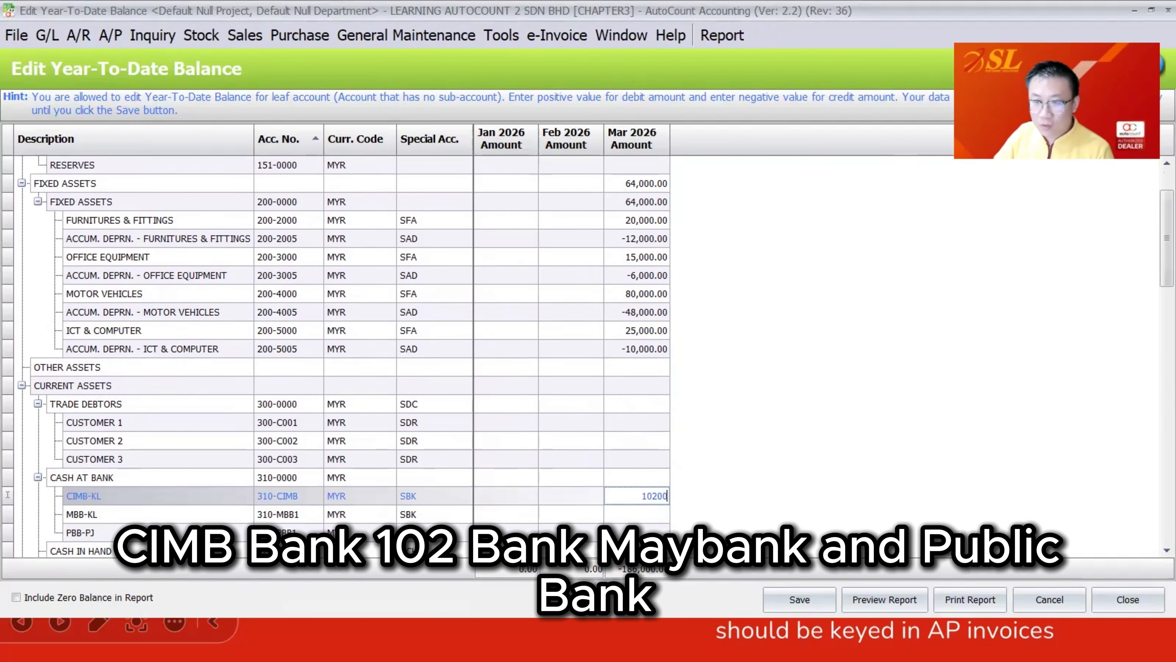
pyautogui.write('0')
pyautogui.press('Return')
pyautogui.write('35000')
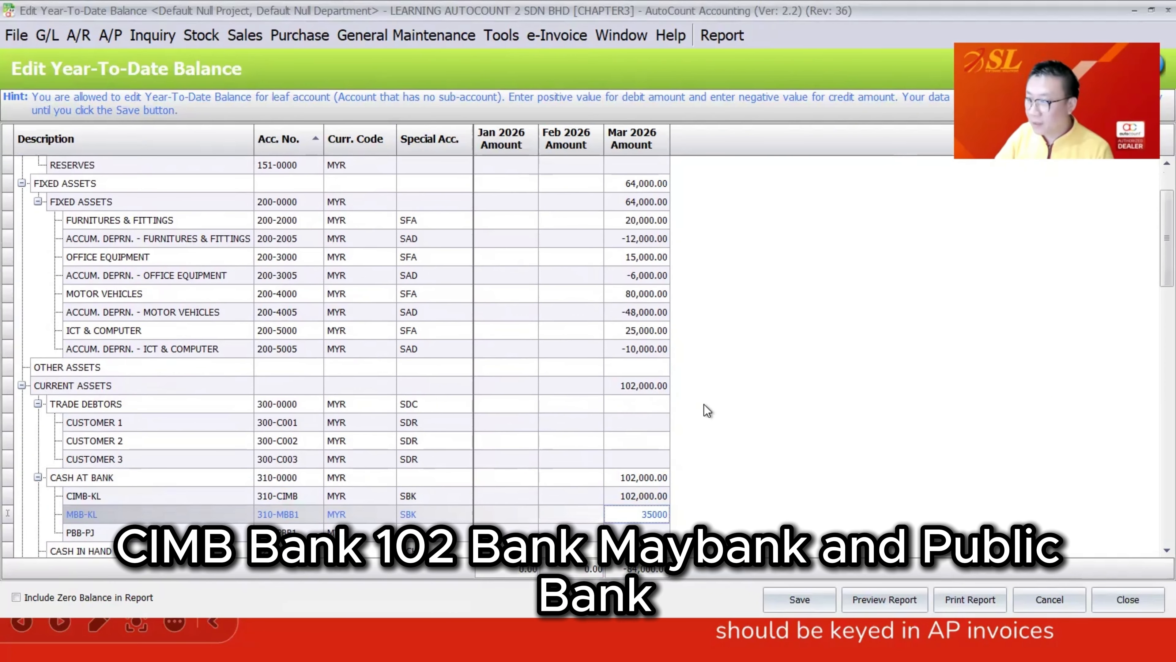
pyautogui.press('Return')
pyautogui.write('0000')
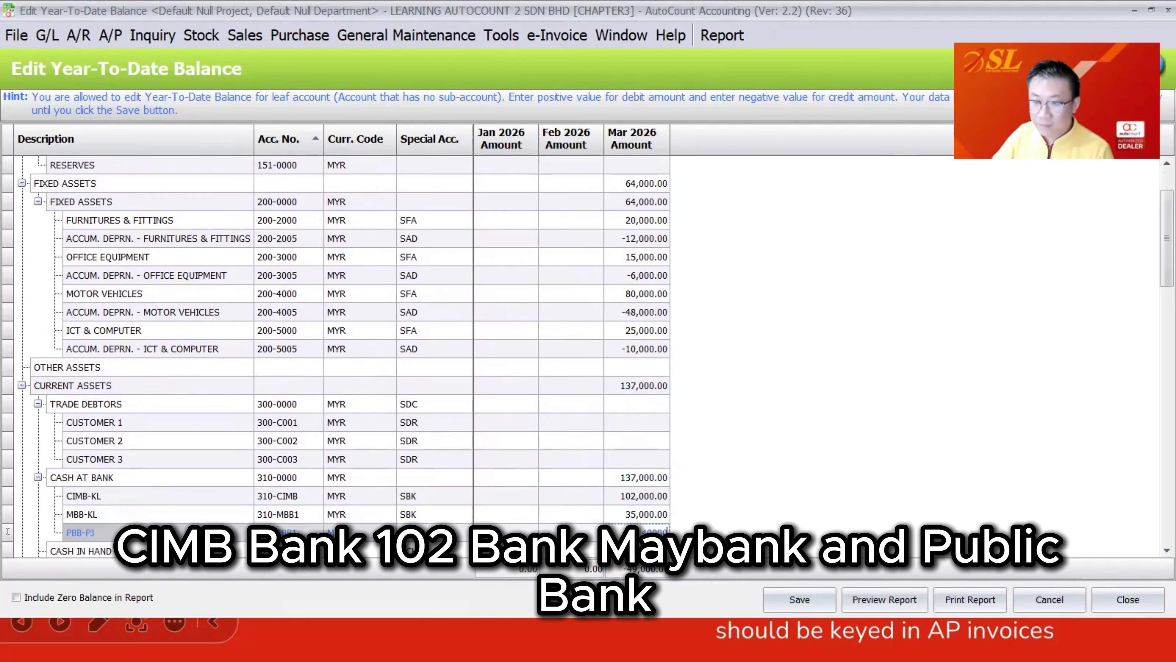
pyautogui.press('Return')
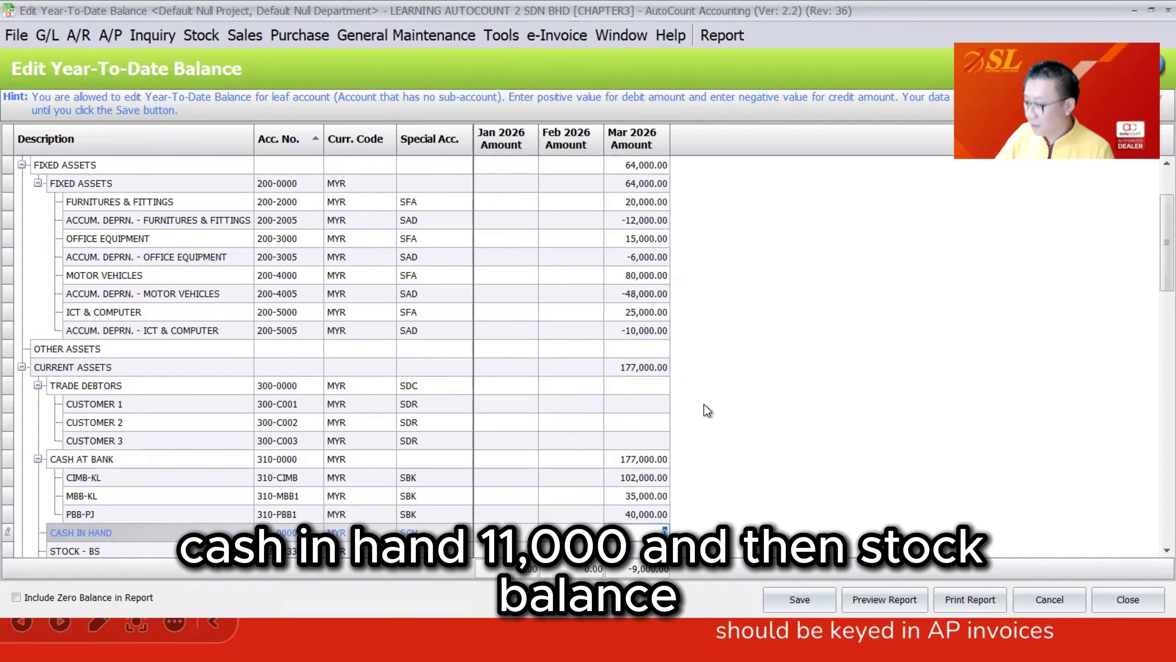
# Step: Enter Mar 2026 amounts of 11,000 for CASH IN HAND and 22,000 for STOCK - BS, and save, accepting the unequal closing stock
pyautogui.write('11,')
pyautogui.write('000')
pyautogui.press('Return')
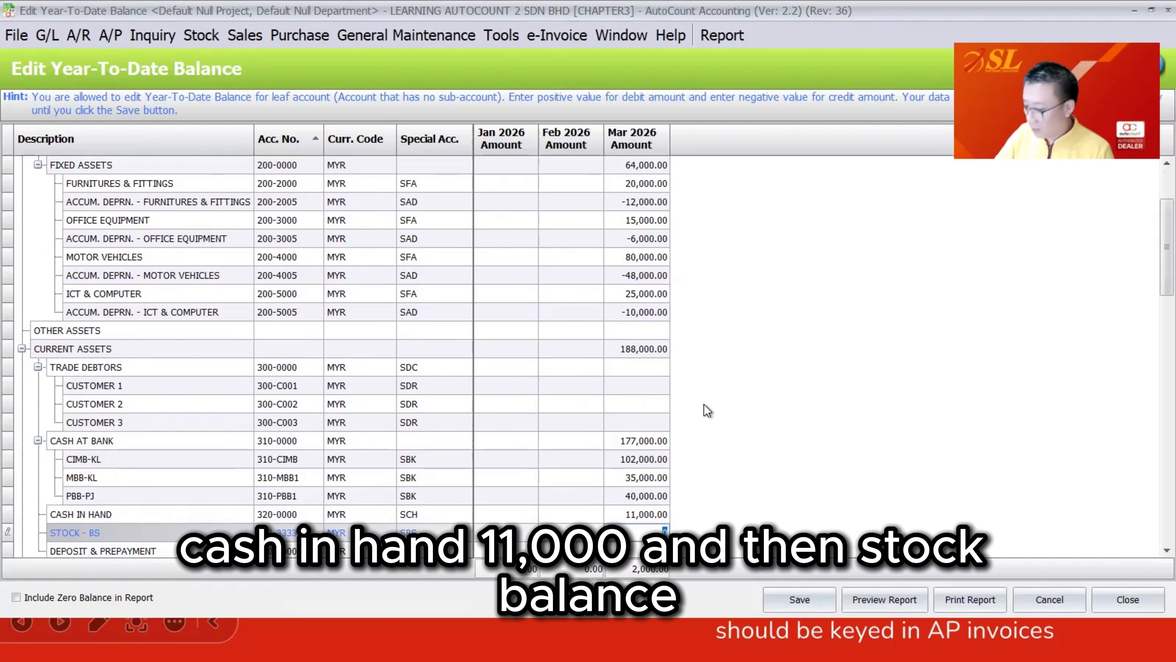
pyautogui.write('22000')
pyautogui.press('Return')
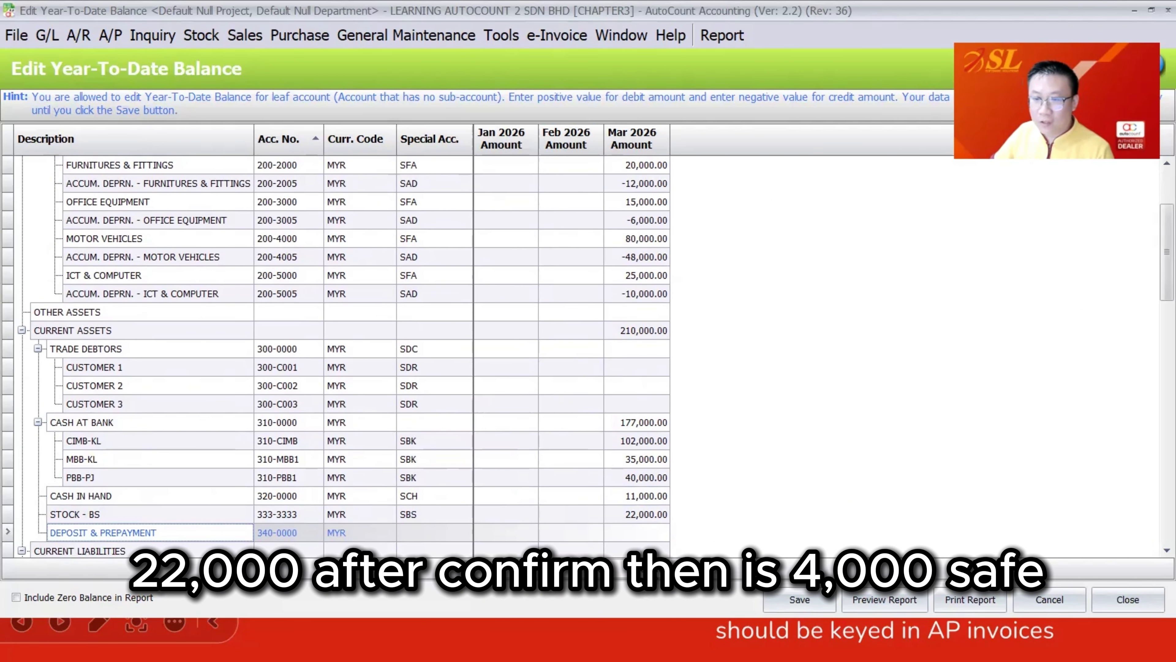
pyautogui.click(782, 591)
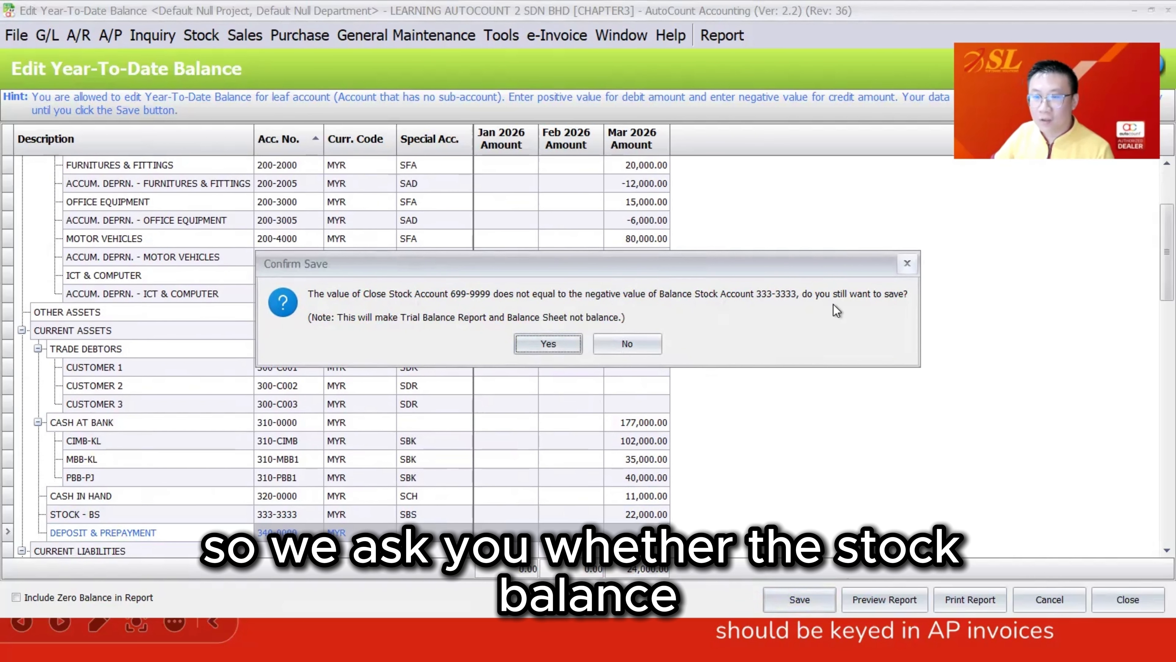
pyautogui.click(548, 343)
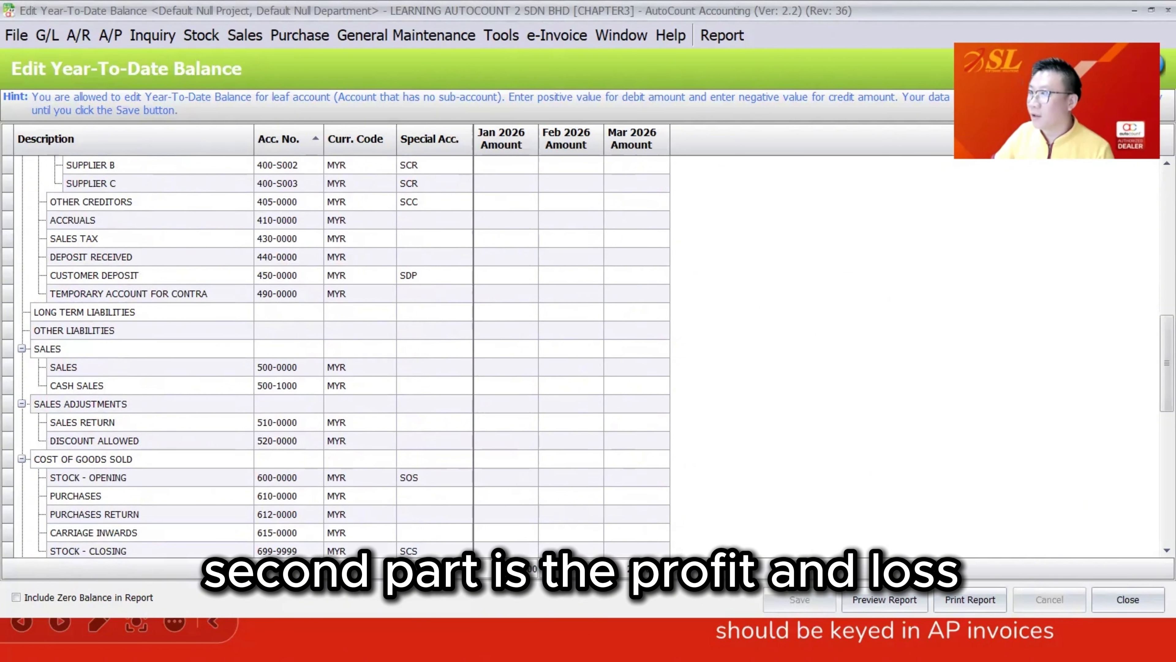
# Step: Enter Mar 2026 amounts of -110,000 for the SALES account 500-0000 and -20,000 for CASH SALES
pyautogui.scroll(-3, 506, 320)
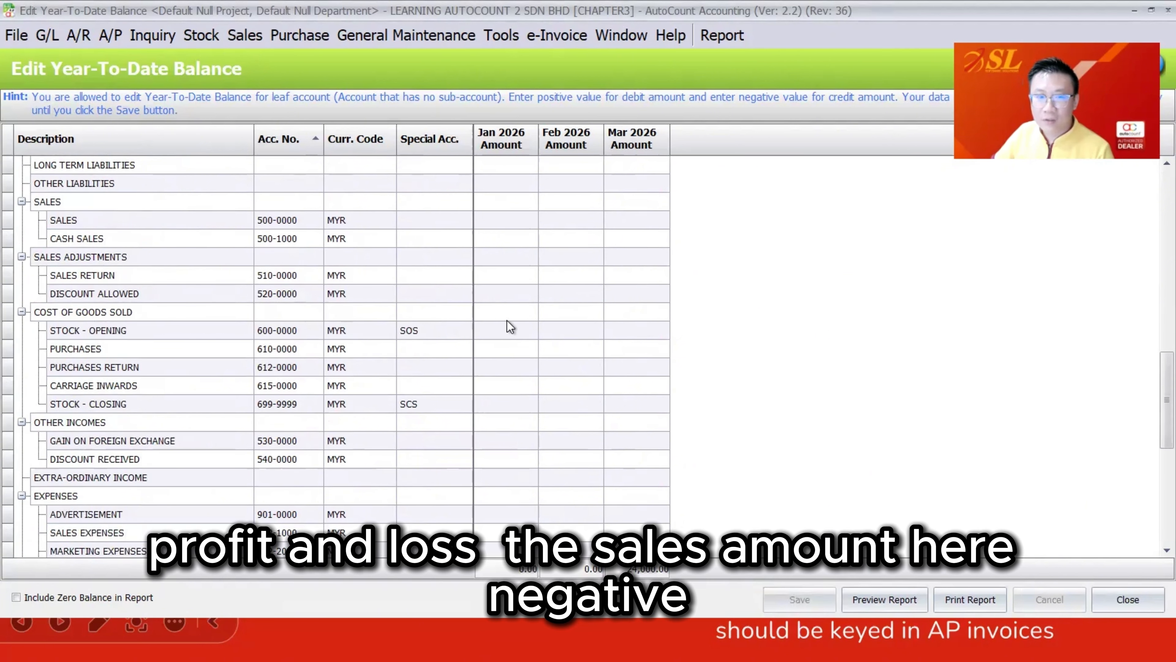
pyautogui.click(606, 225)
pyautogui.write('-1')
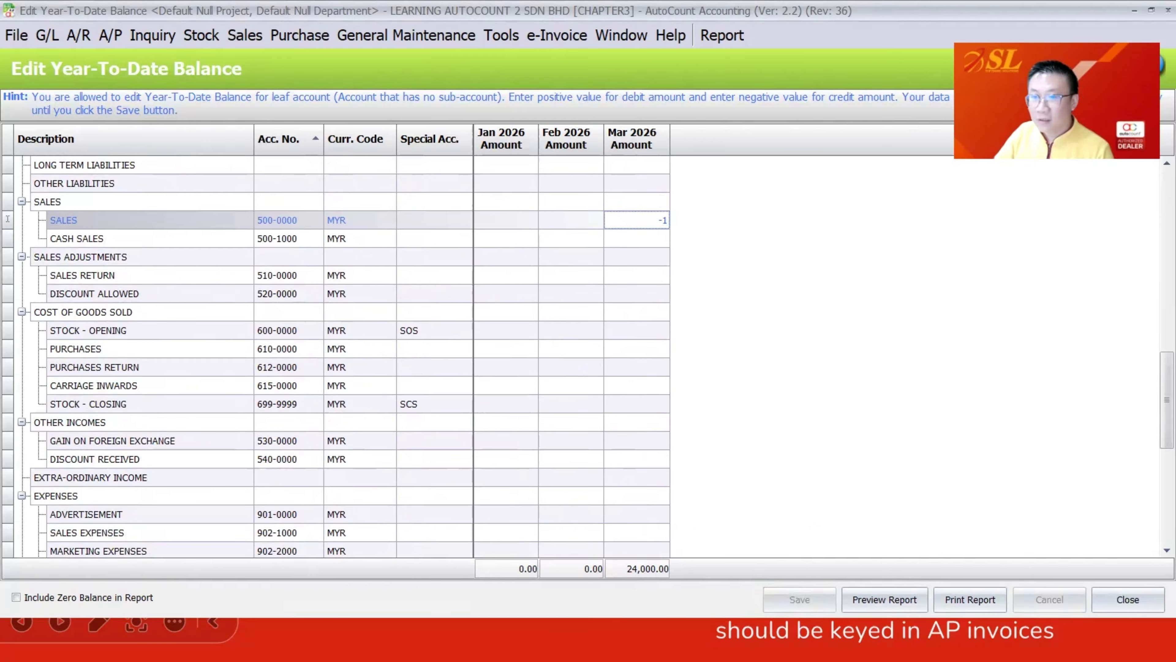
pyautogui.write('10,000')
pyautogui.press('Return')
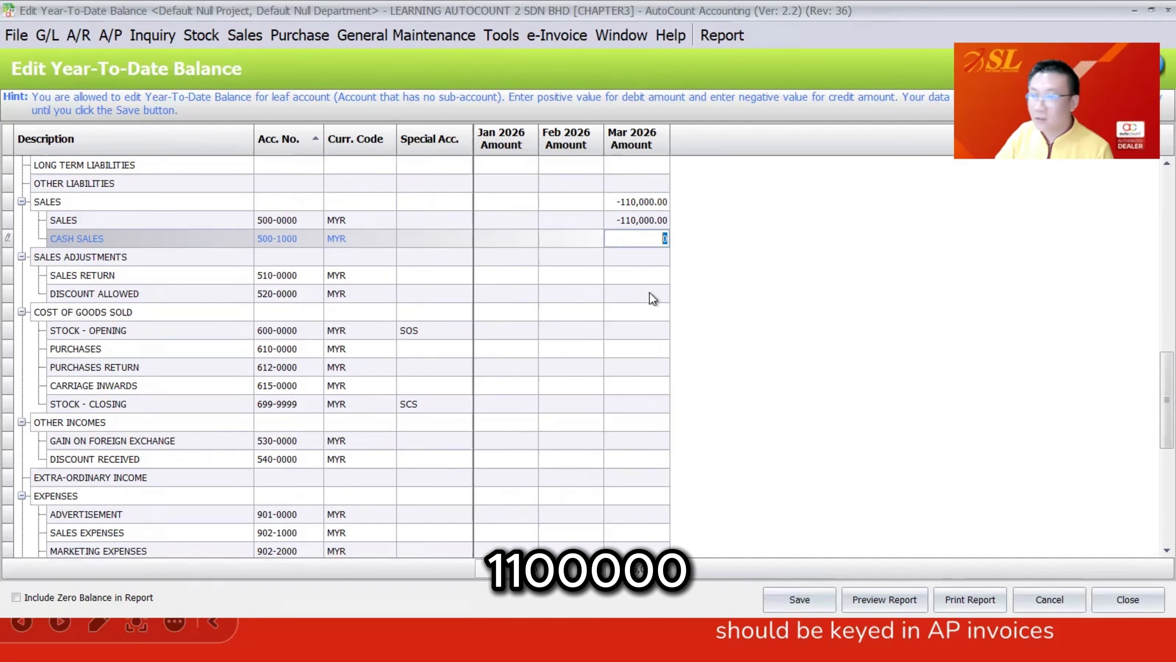
pyautogui.write('-20,00')
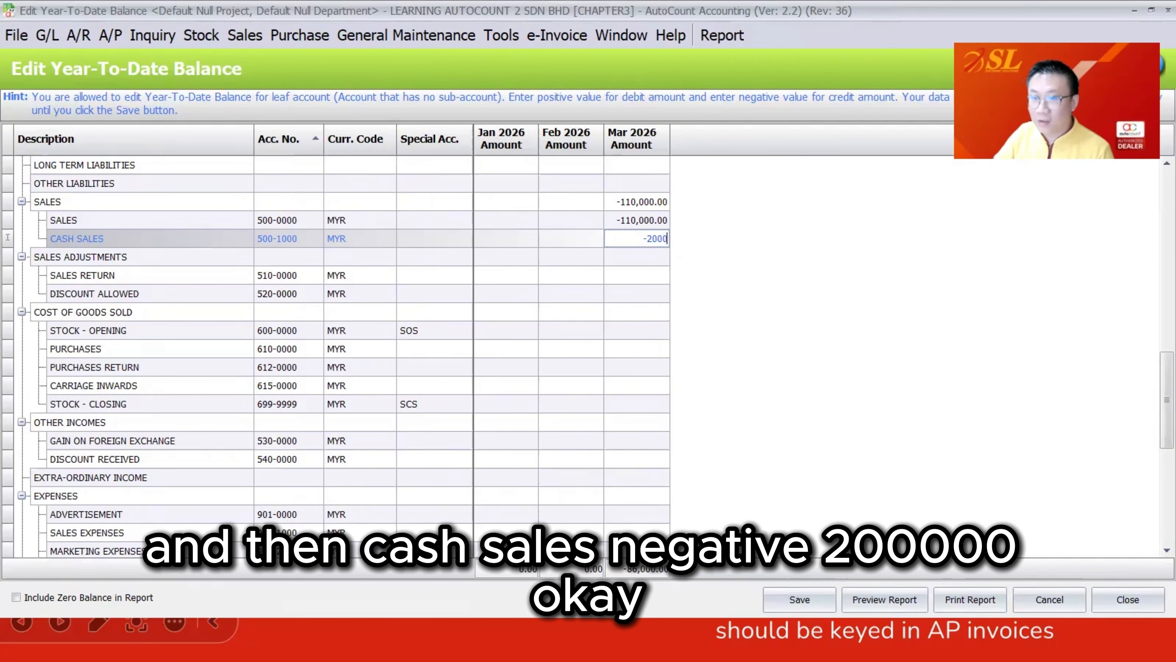
pyautogui.write('0')
# Step: Enter Mar 2026 cost of goods sold amounts of 18,000 for STOCK - OPENING and 30,000 for PURCHASES
pyautogui.press('Down')
pyautogui.press('Down')
pyautogui.press('Down')
pyautogui.press('Down')
pyautogui.press('Down')
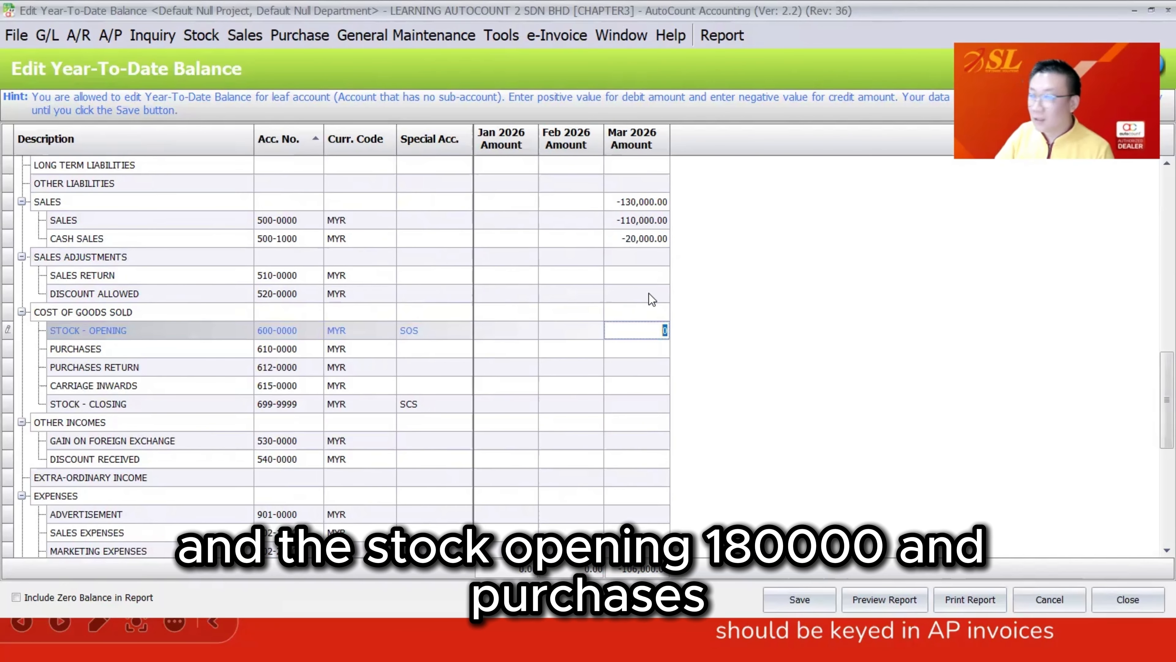
pyautogui.write('18000')
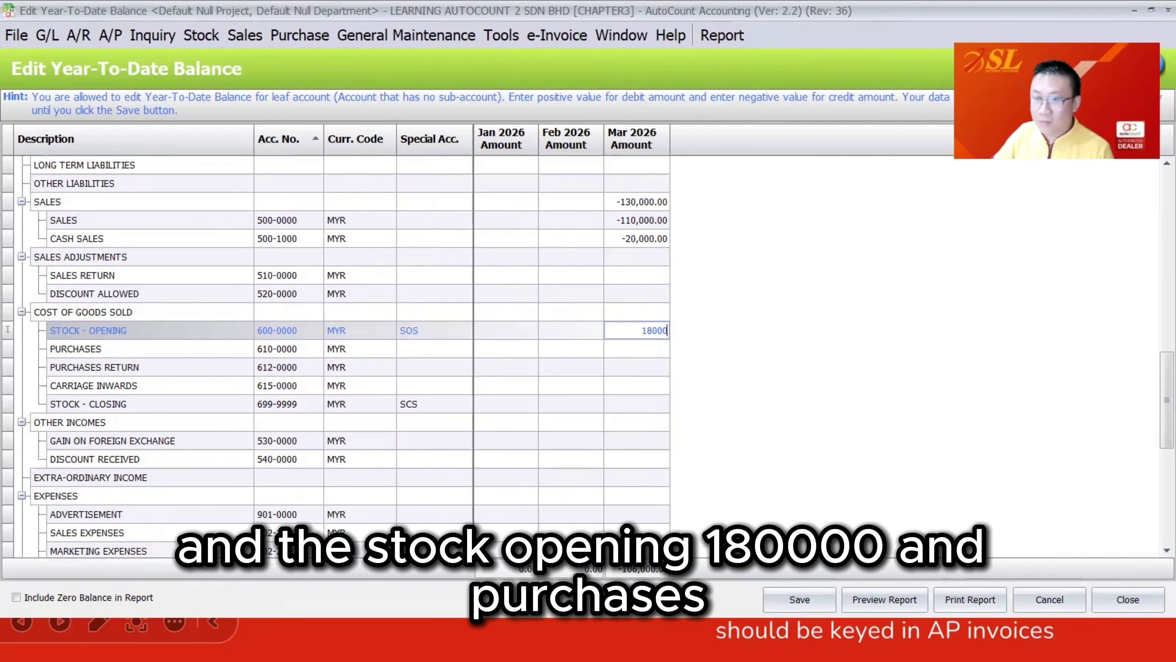
pyautogui.press('Down')
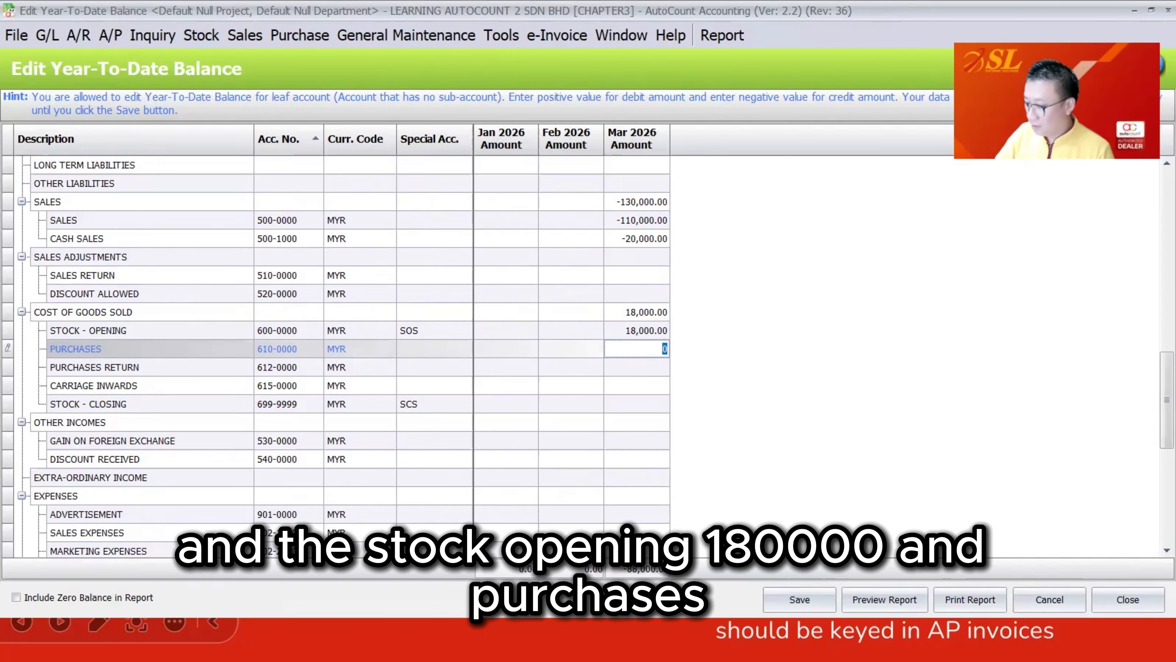
pyautogui.write('30000')
pyautogui.press('Down')
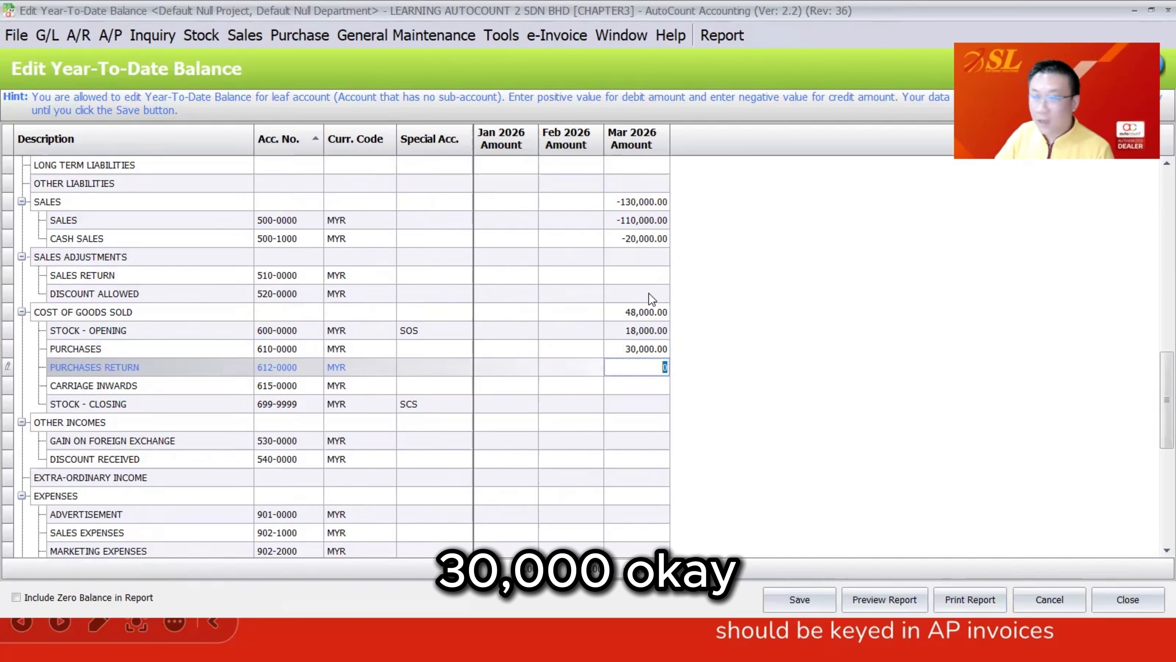
# Step: Enter a Mar 2026 amount of -22,000 for the STOCK - CLOSING account under cost of goods sold
pyautogui.press('Down')
pyautogui.press('Down')
pyautogui.write('-')
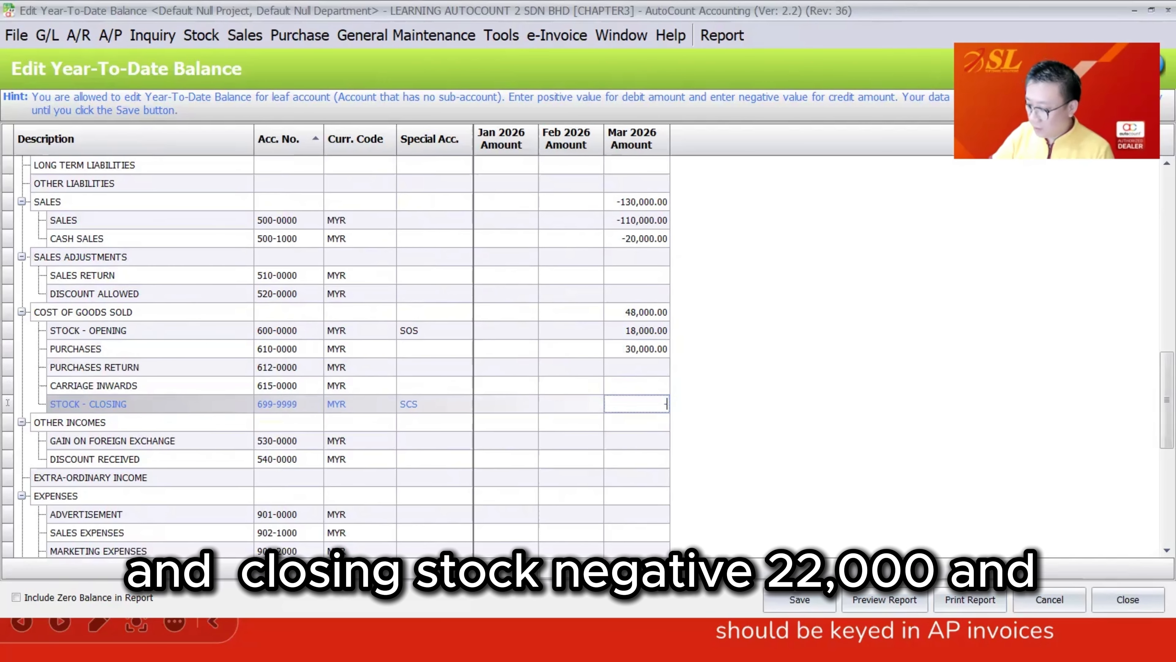
pyautogui.write('22,000')
pyautogui.press('Down')
# Step: Enter a Mar 2026 amount of 5,600 for the ADVERTISEMENT account under expenses
pyautogui.press('Down')
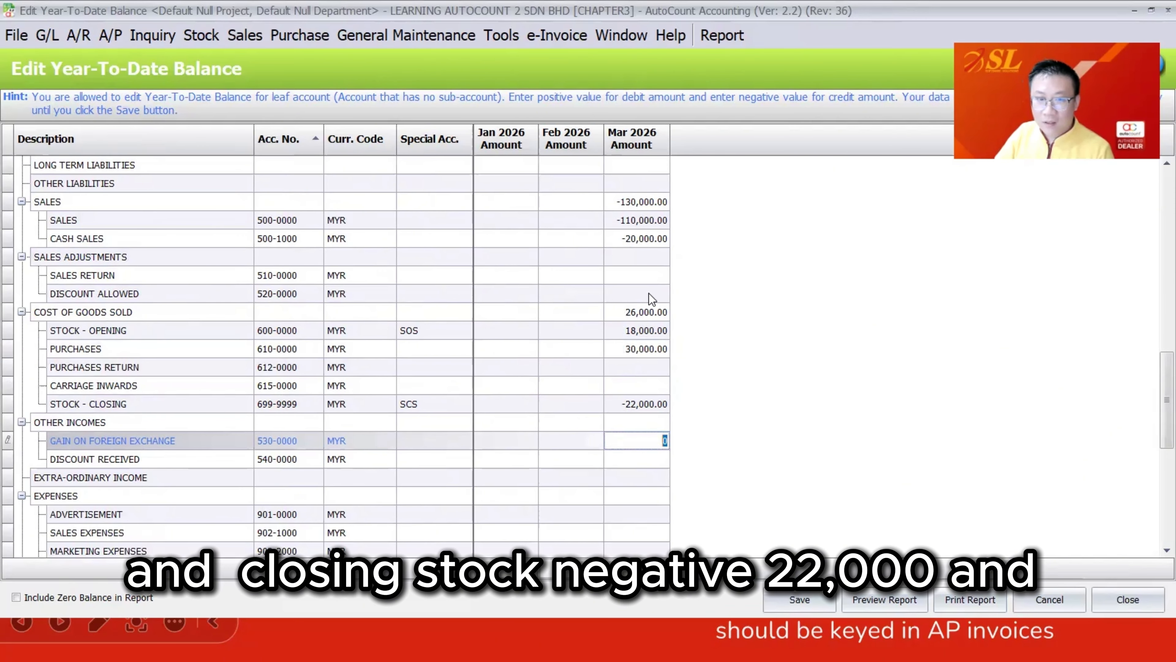
pyautogui.press('Down')
pyautogui.press('Down')
pyautogui.press('Down')
pyautogui.press('Down')
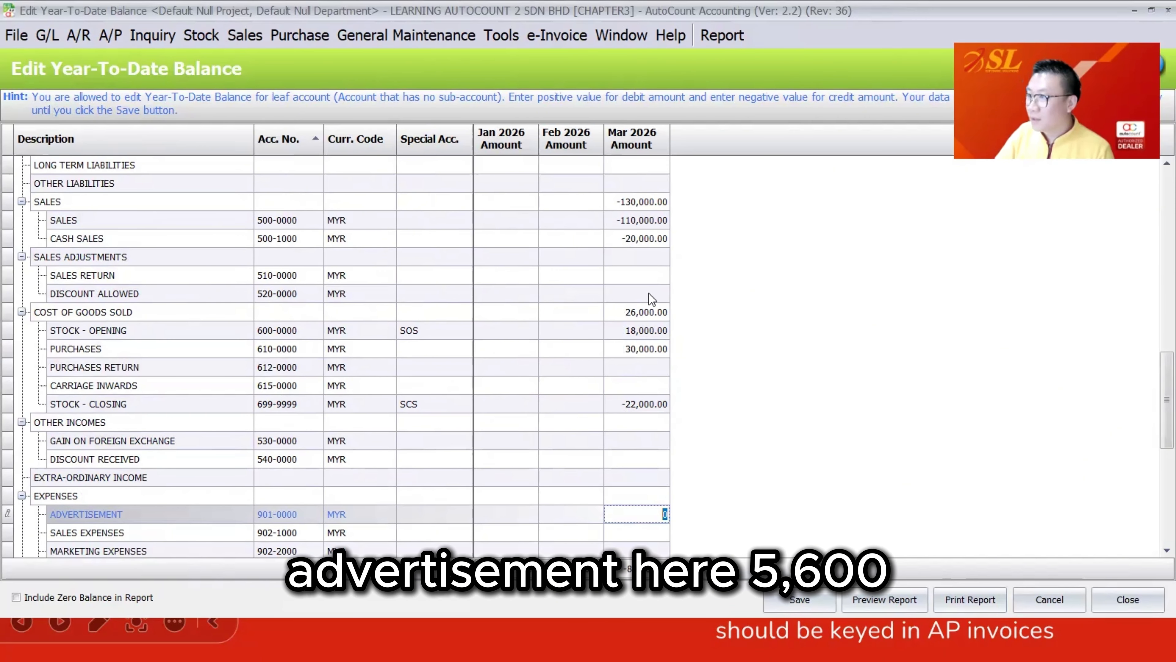
pyautogui.write('5600')
pyautogui.press('Down')
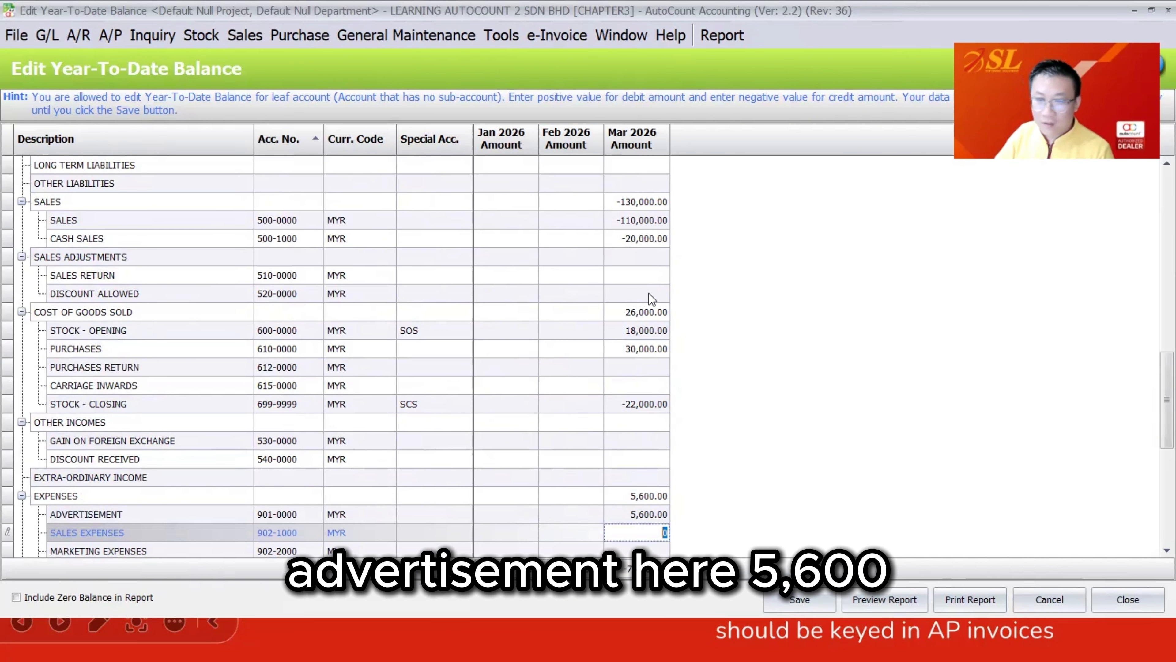
# Step: Enter Mar 2026 expense amounts of 44,000 for SALARIES and 2,000 for TRAVELLING EXPENSES
pyautogui.press('Down')
pyautogui.press('Down')
pyautogui.press('Down')
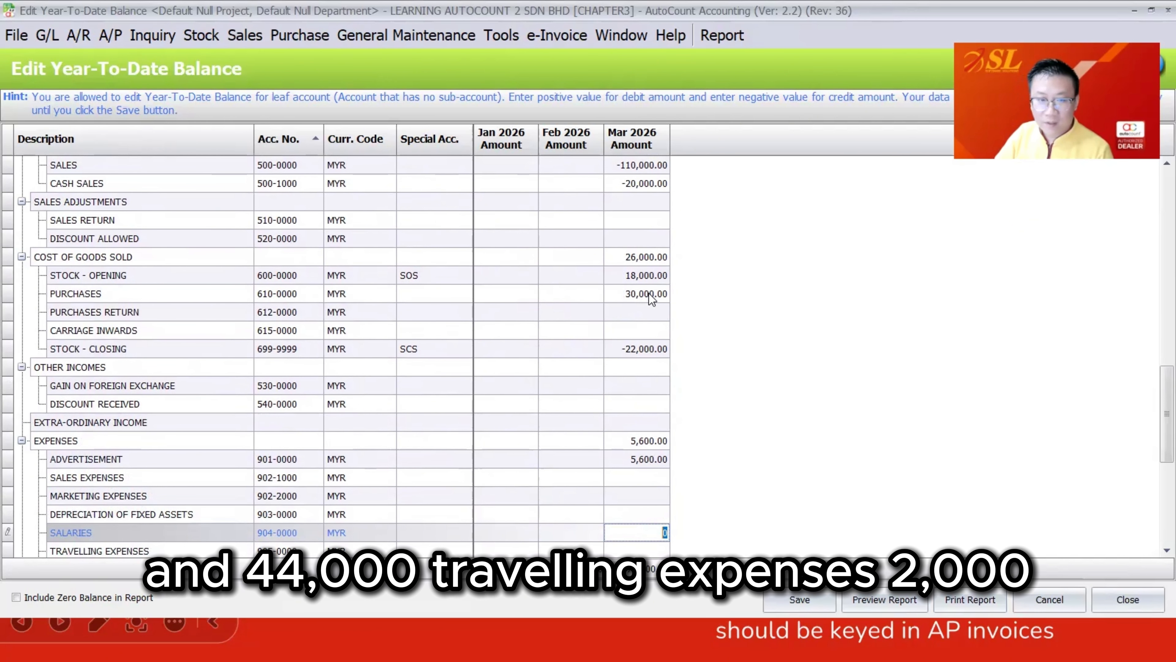
pyautogui.write('44000')
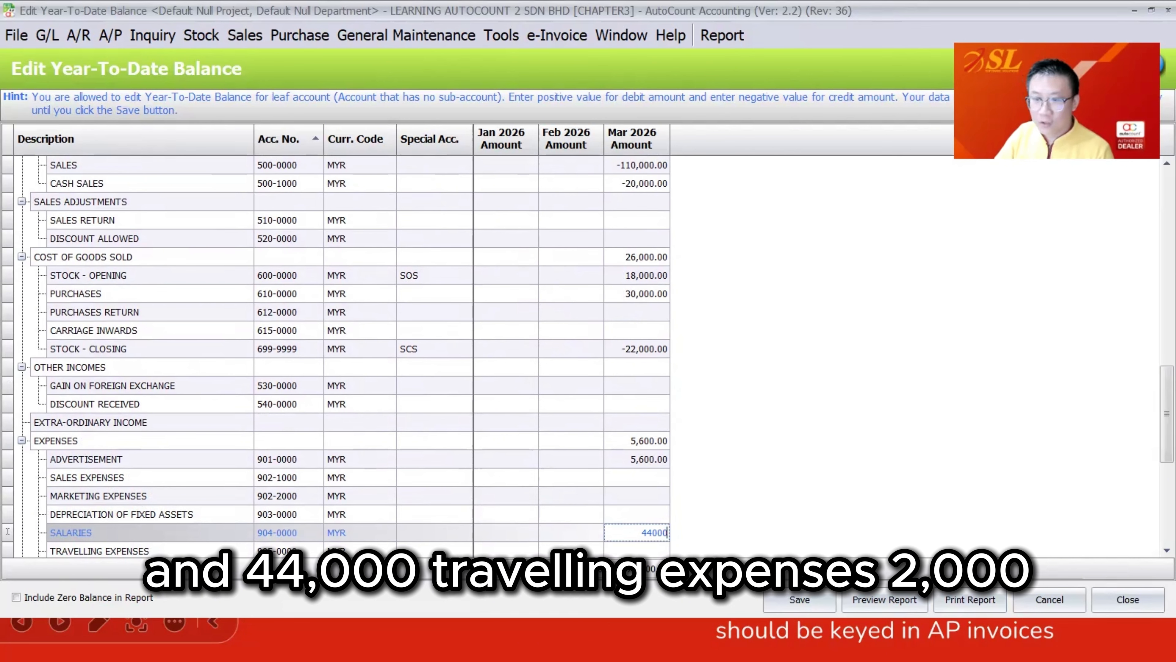
pyautogui.press('Down')
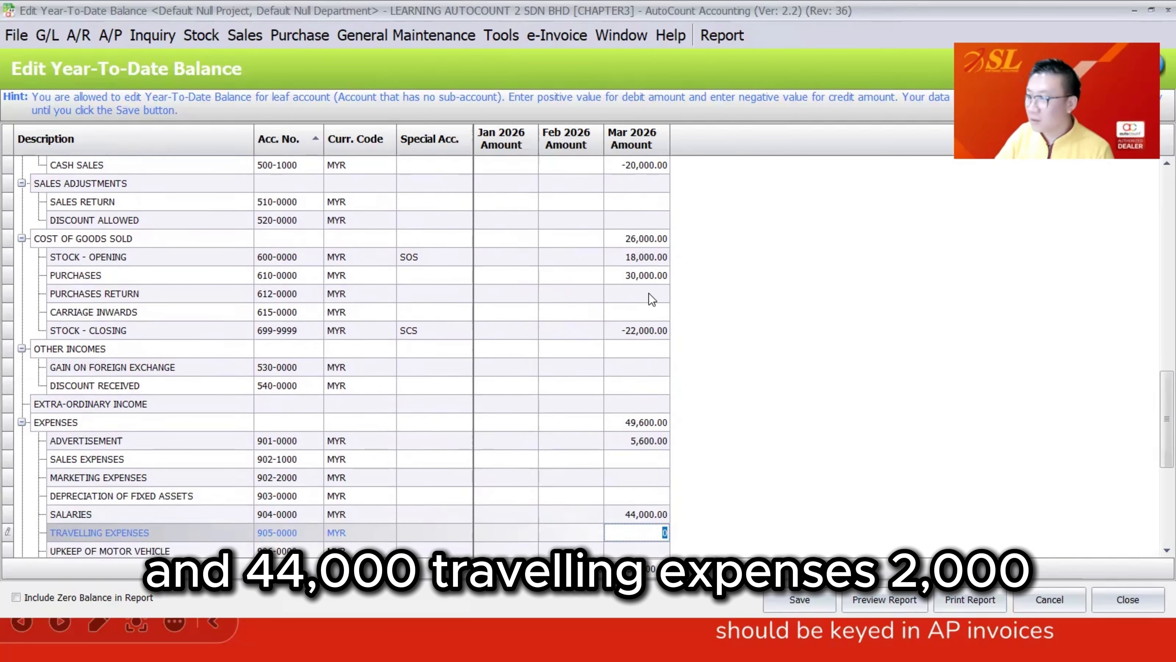
pyautogui.write('2000')
pyautogui.press('Down')
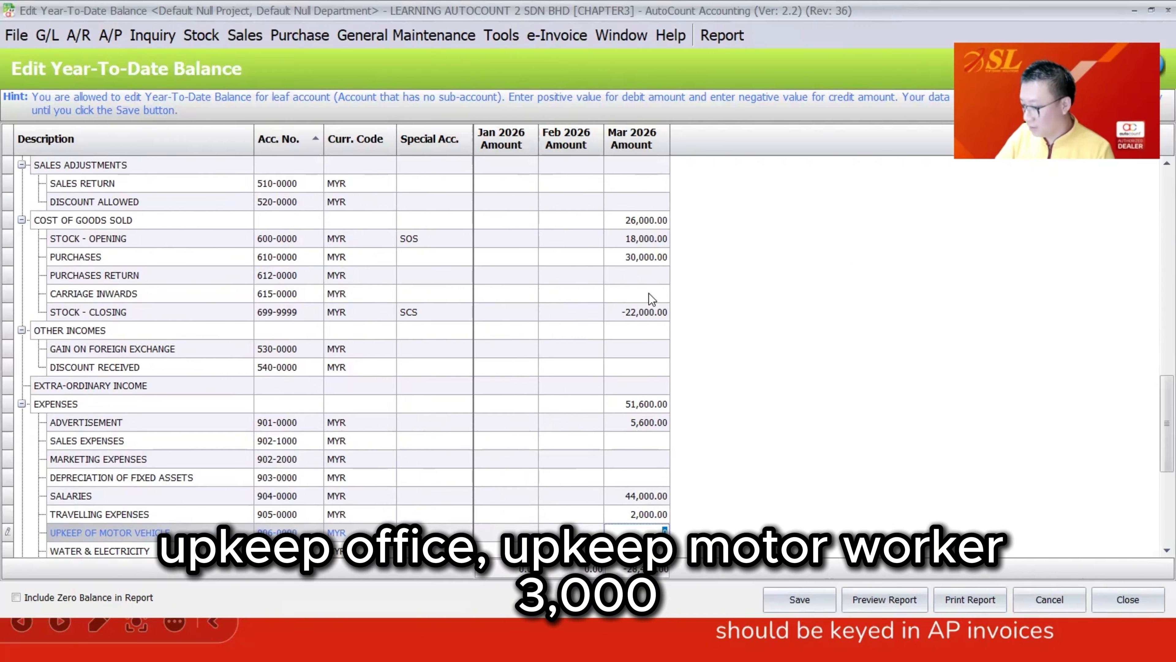
# Step: Enter Mar 2026 expense amounts of 3,000 for UPKEEP OF MOTOR VEHICLE and 1,500 for WATER & ELECTRICITY
pyautogui.write('3000')
pyautogui.press('Down')
pyautogui.write('1,')
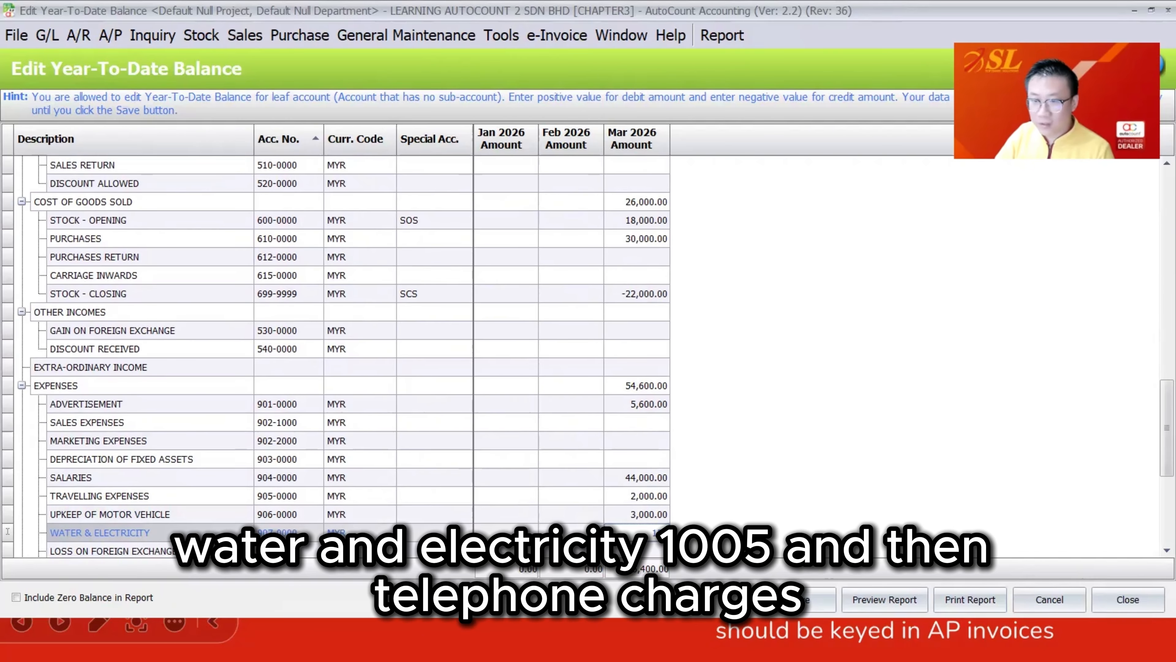
pyautogui.write('500')
pyautogui.press('Down')
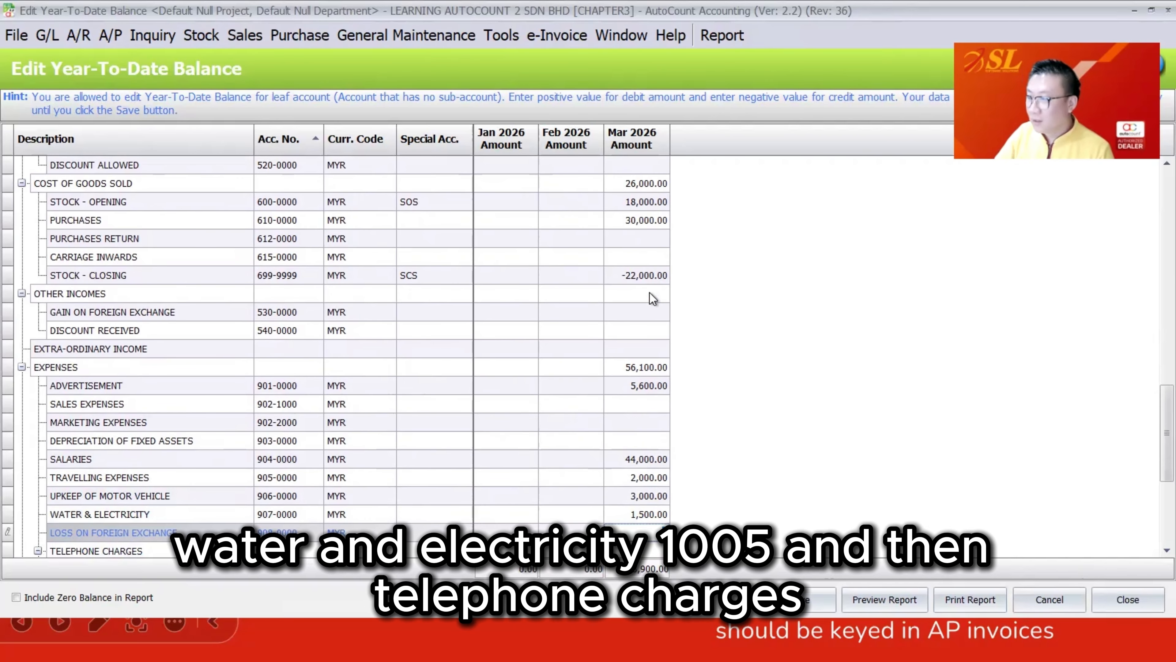
# Step: Enter Mar 2026 amounts of 400 for the first telephone charges sub-account, 909-0001, and 500 for PRINTING & STATIONERY
pyautogui.press('Down')
pyautogui.press('Down')
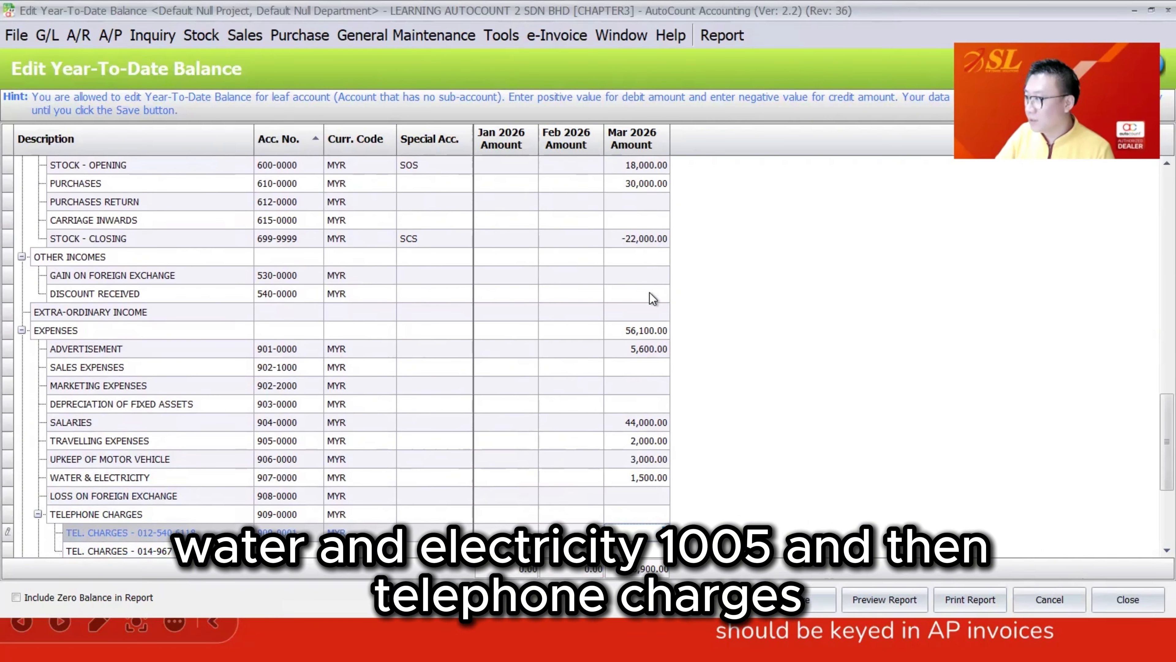
pyautogui.write('400')
pyautogui.press('Return')
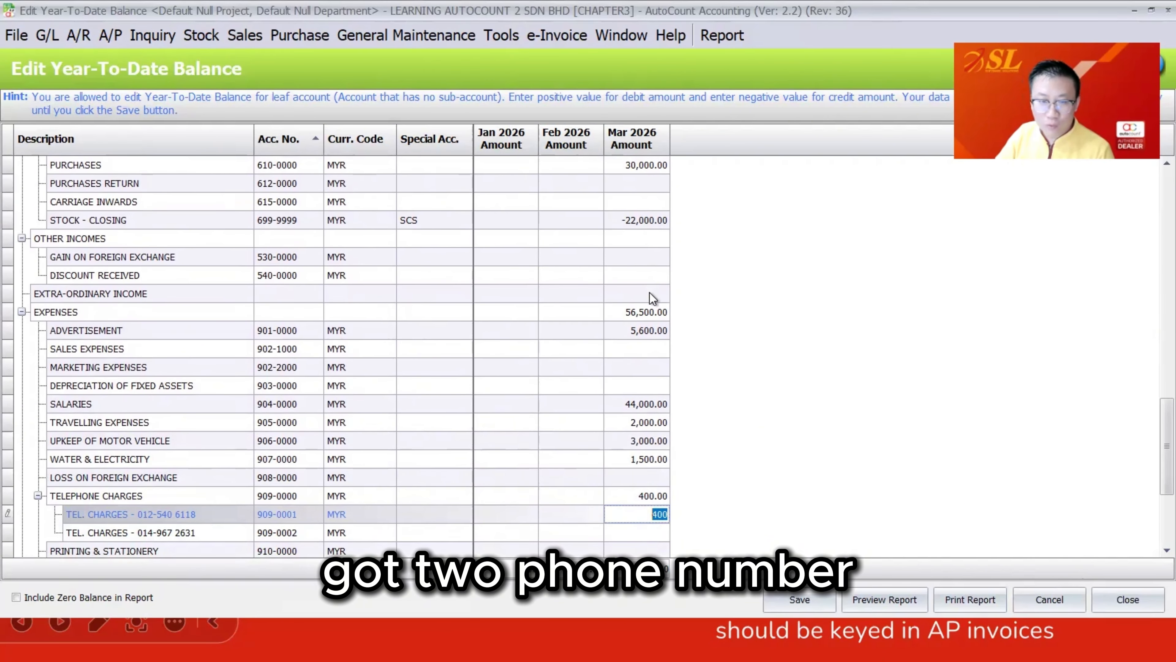
pyautogui.press('Down')
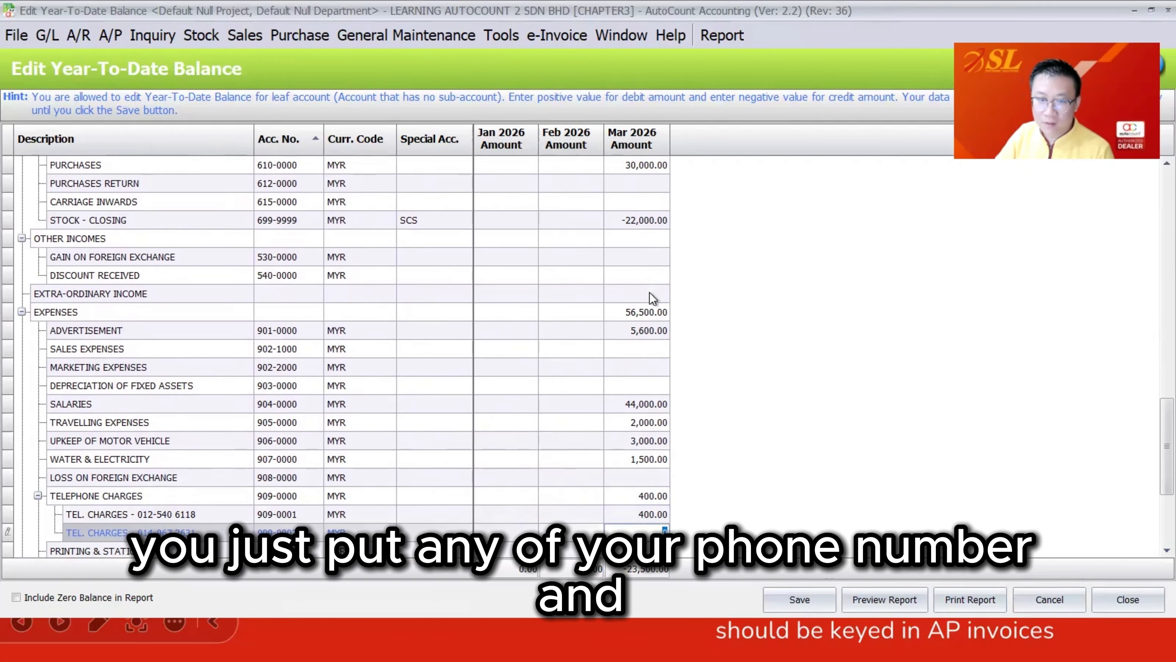
pyautogui.press('Down')
pyautogui.write('500')
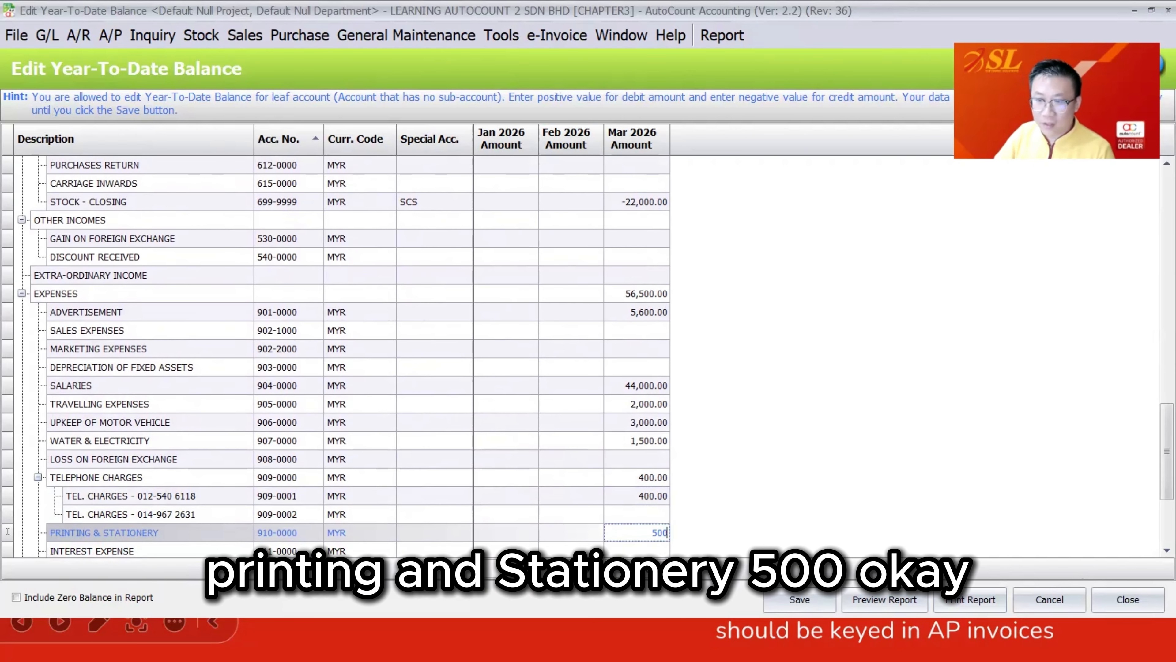
pyautogui.press('Return')
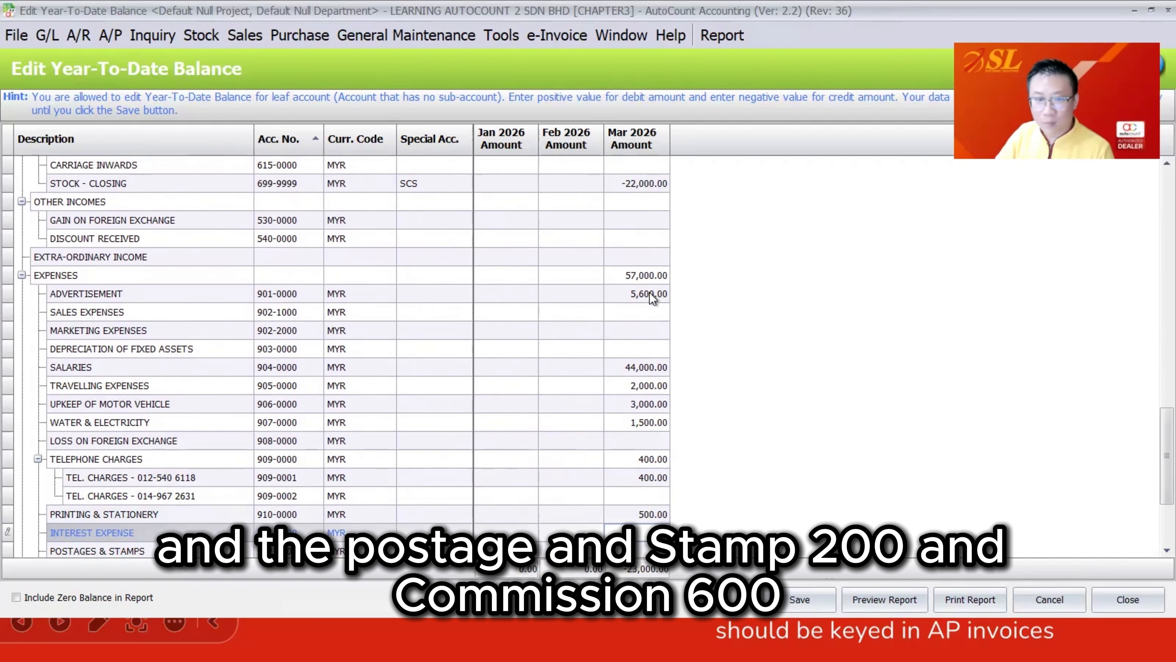
# Step: Enter Mar 2026 expense amounts: 200 for POSTAGES & STAMPS, 600 for COMMISSION & ALLOWANCES and 3,000 for OFFICE RENTAL
pyautogui.press('Down')
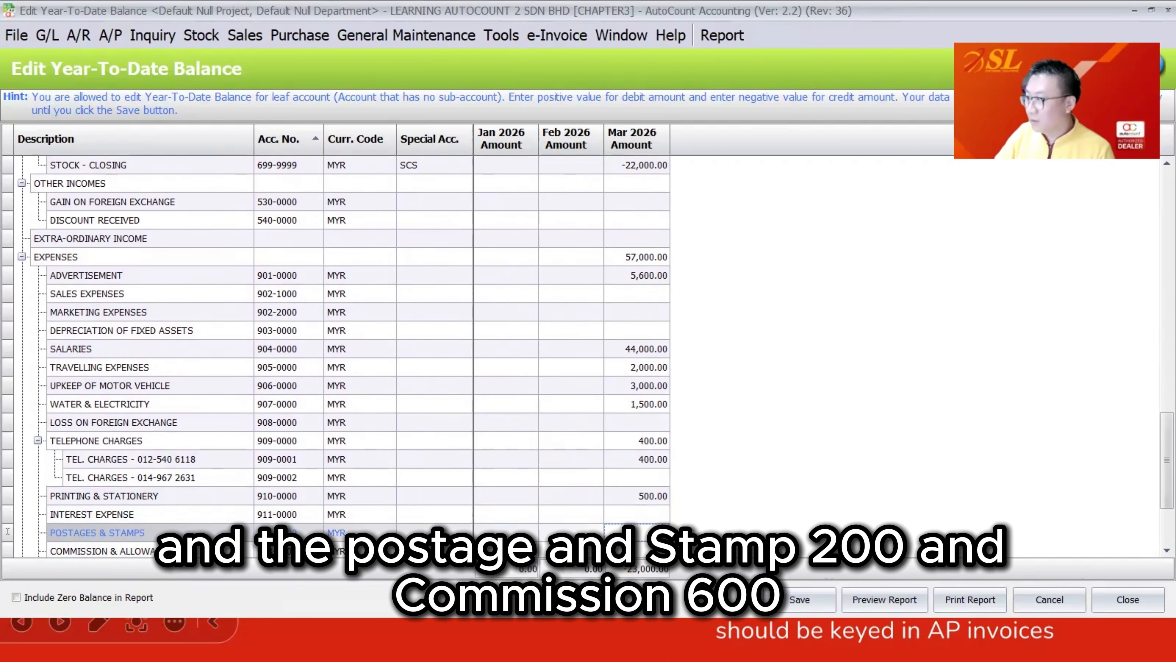
pyautogui.write('200')
pyautogui.press('Return')
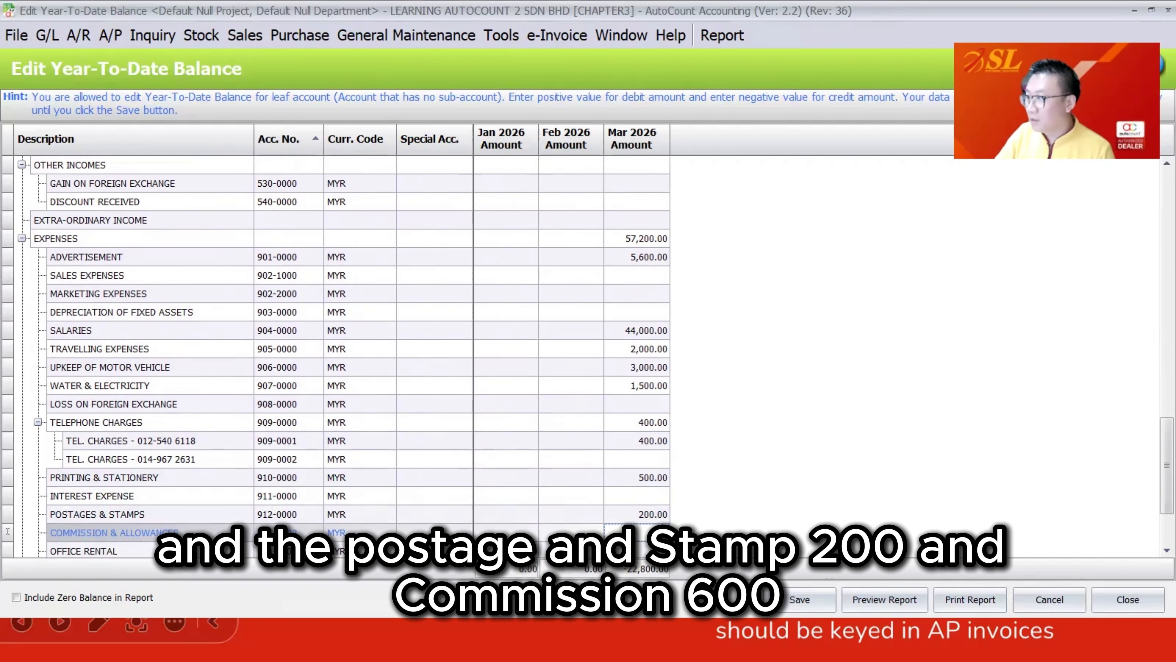
pyautogui.write('600')
pyautogui.press('Return')
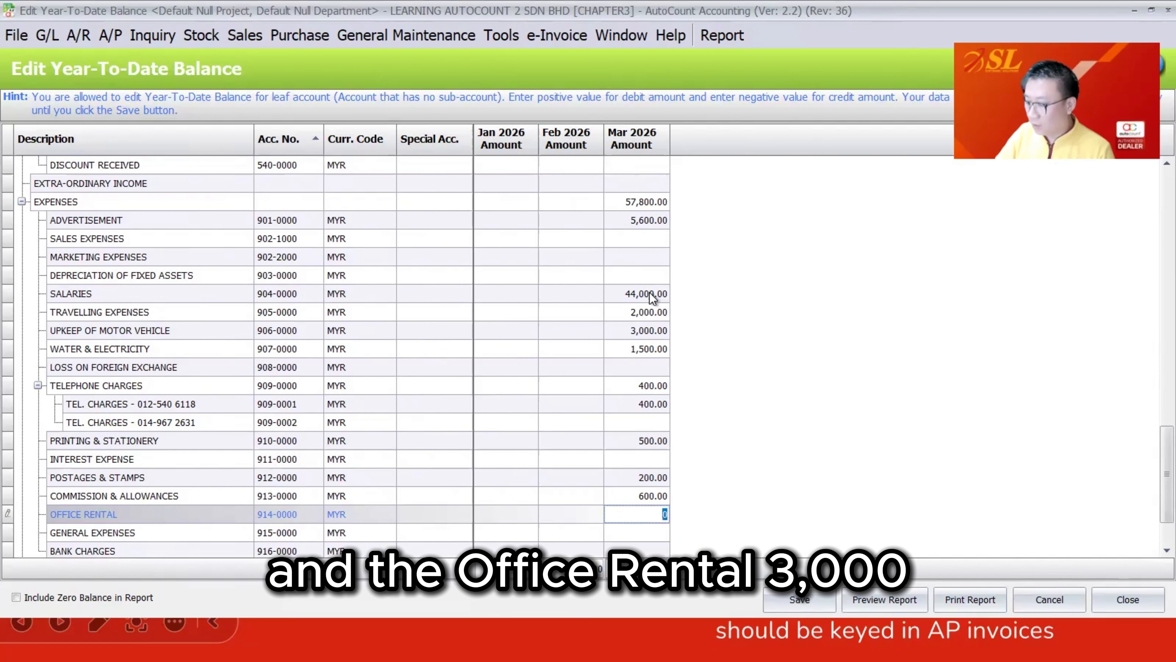
pyautogui.write('3000')
pyautogui.press('Return')
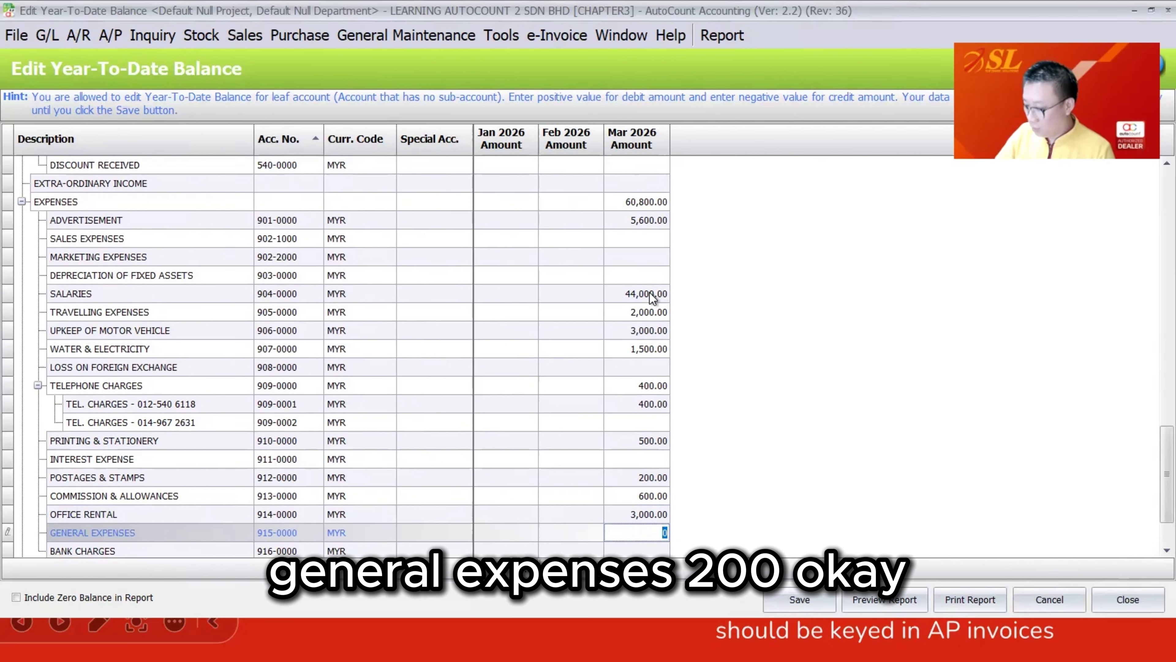